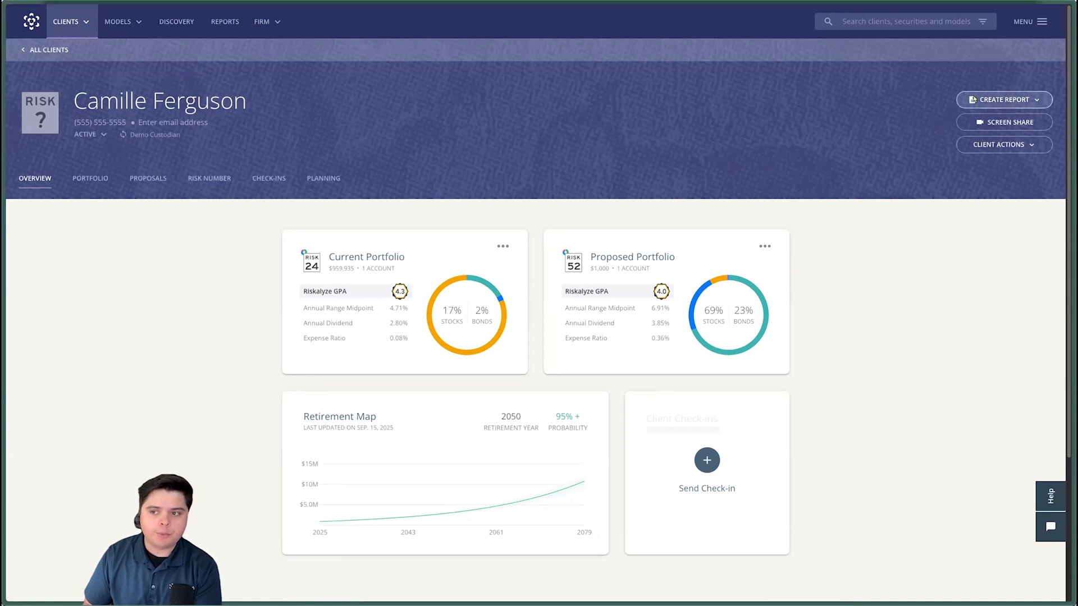
- Start a report for the open client in Reports Builder, using the Stats Multiview template
left_click(1038, 101)
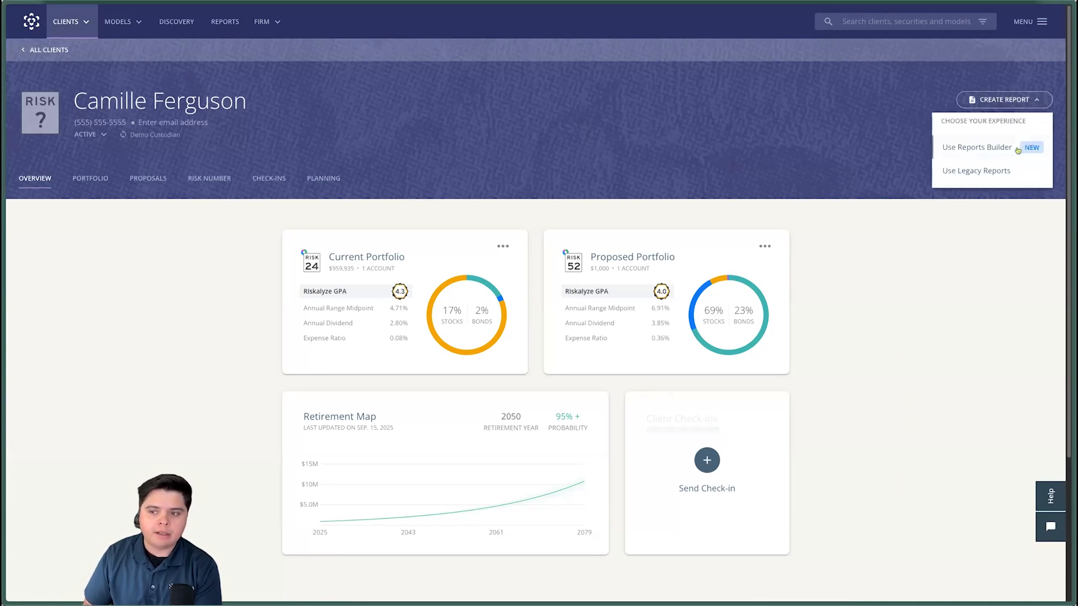
left_click(597, 149)
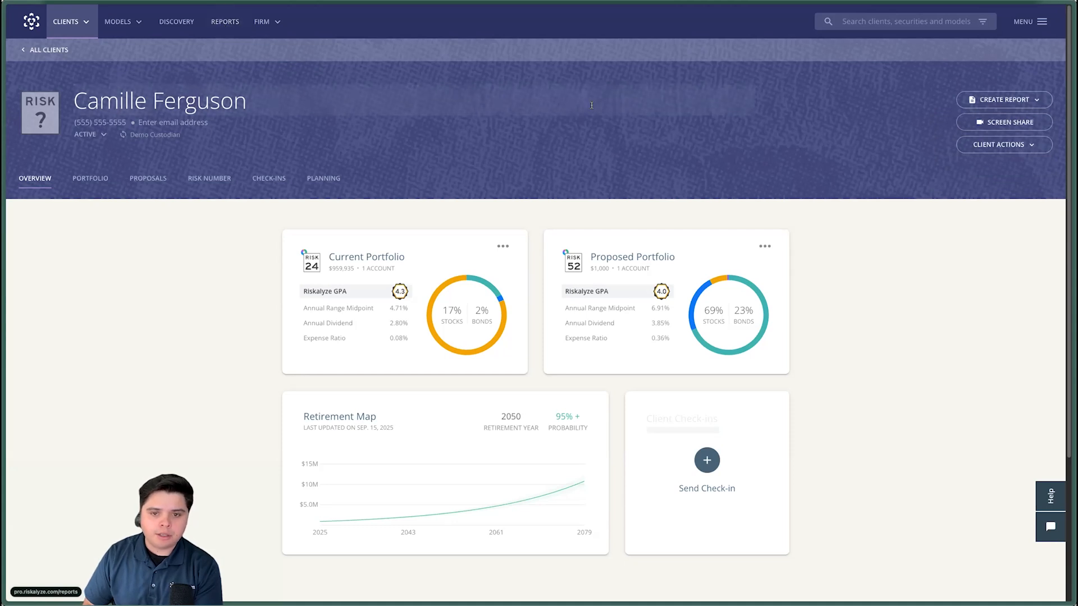
left_click(991, 100)
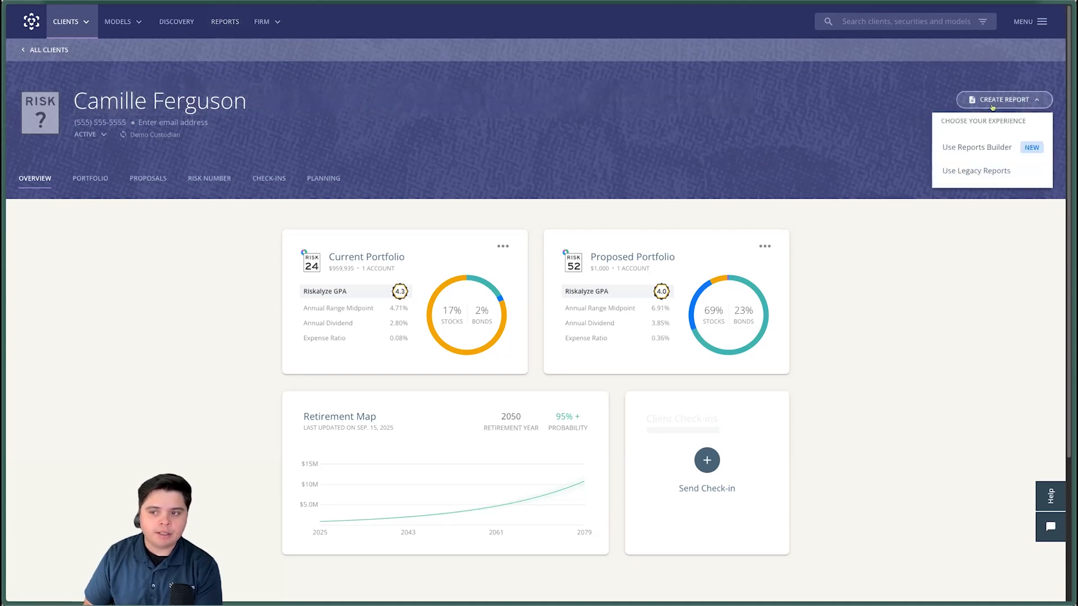
left_click(998, 148)
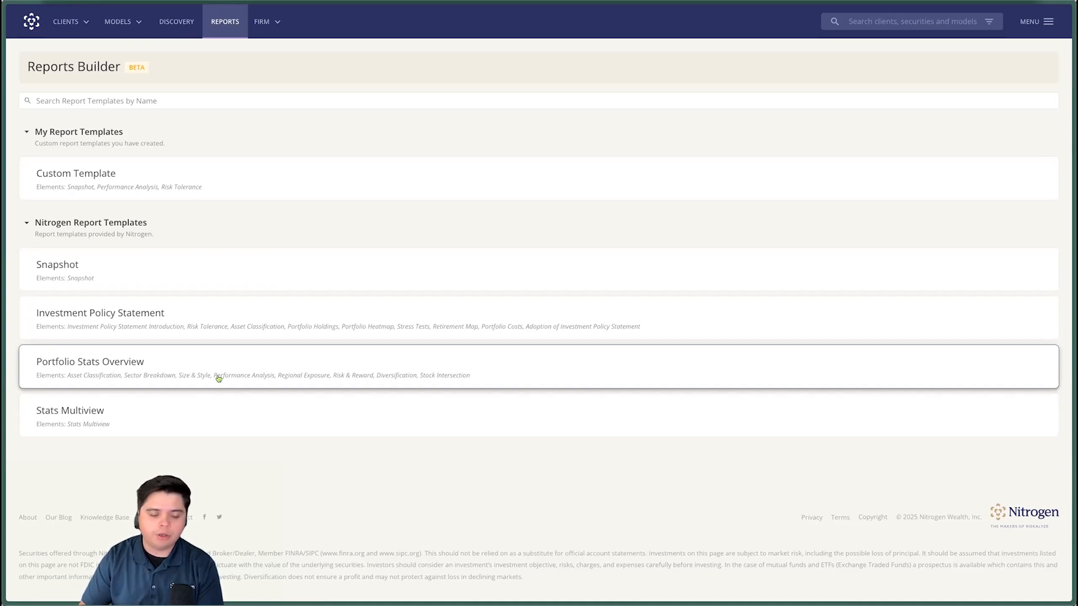
left_click(218, 413)
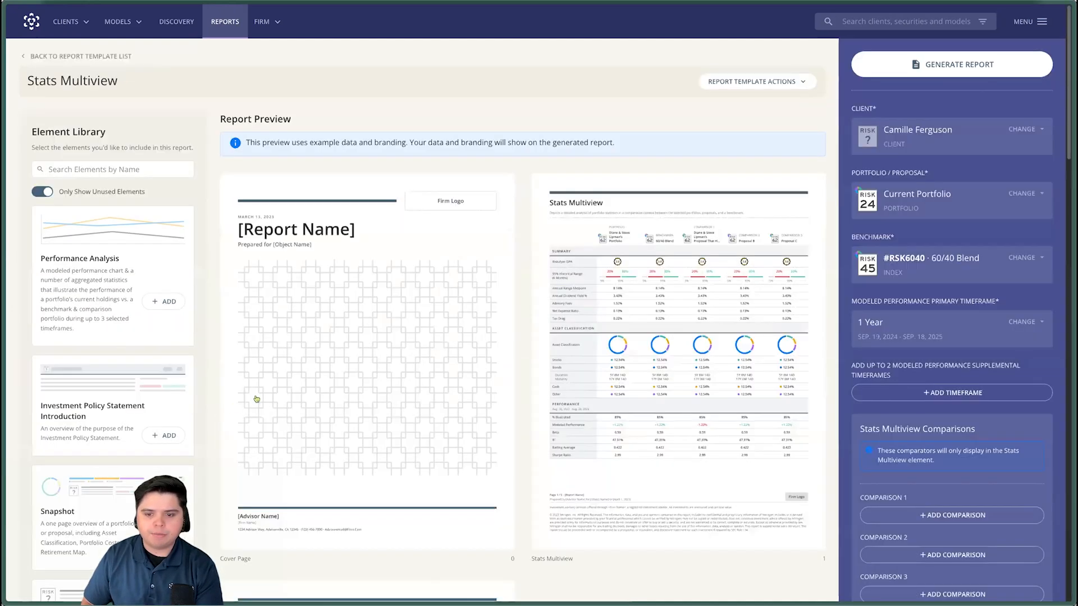
- Examine the Stats Multiview template's element library, report preview pages and the options for reordering or removing a page
scroll(520, 357, "down", 1)
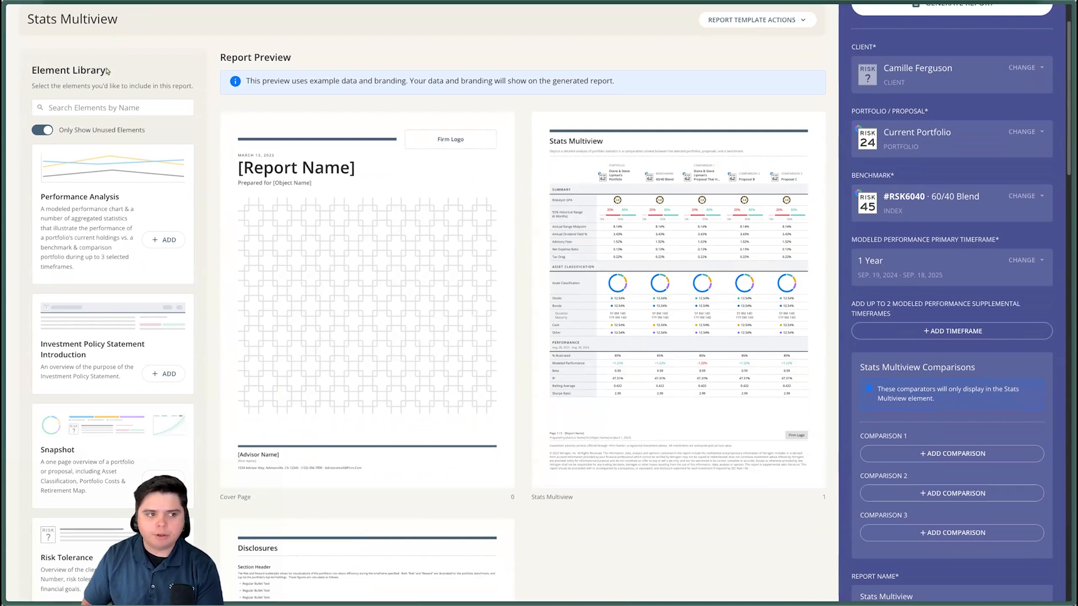
left_click_drag(107, 71, 31, 71)
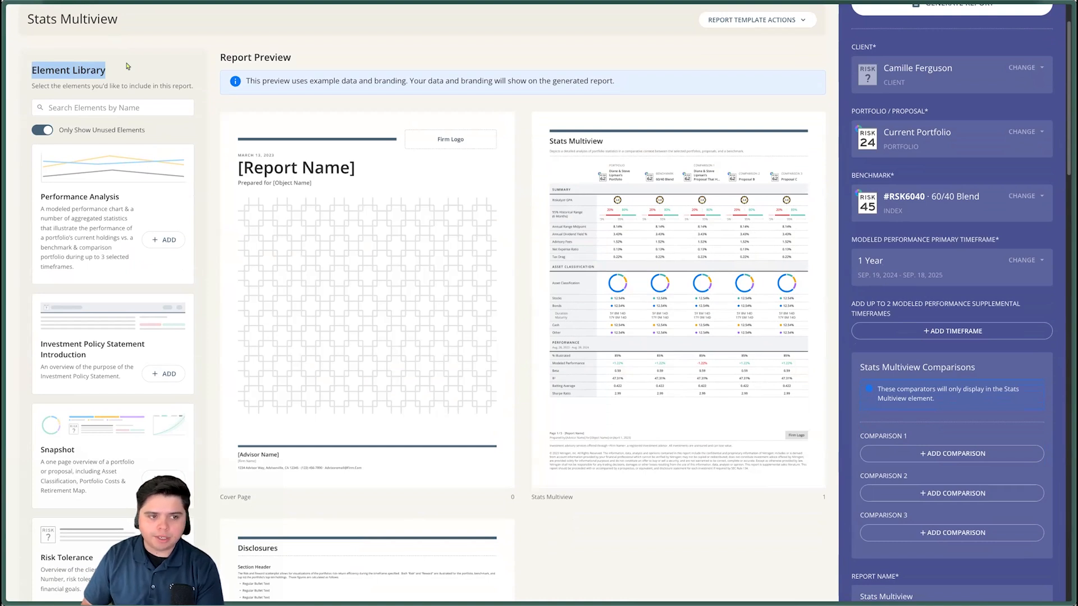
left_click_drag(221, 57, 290, 57)
scroll(378, 108, "down", 1)
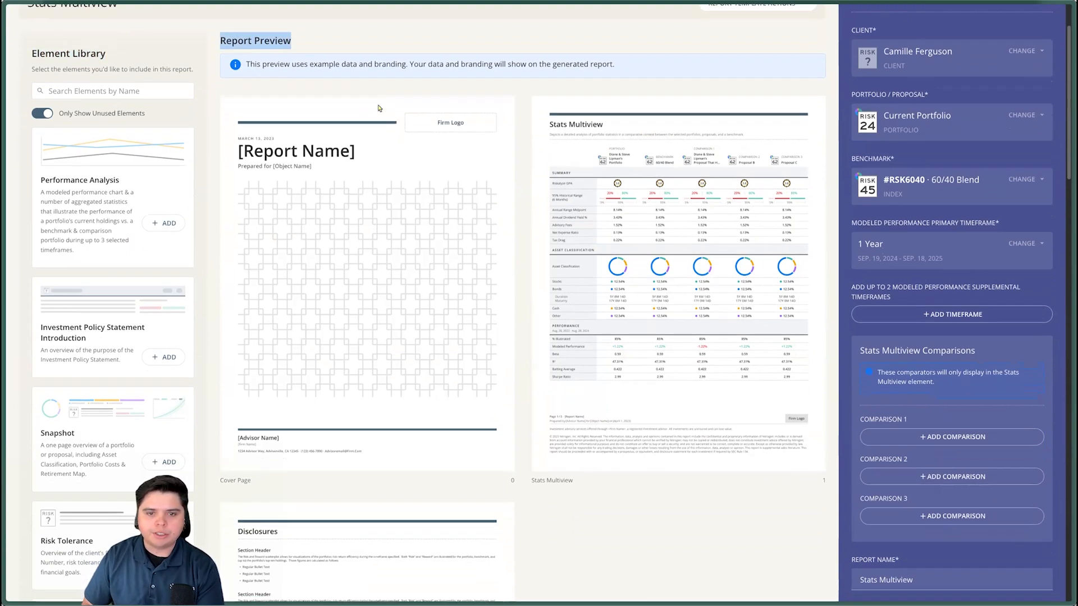
scroll(378, 108, "down", 1)
mouse_move(559, 109)
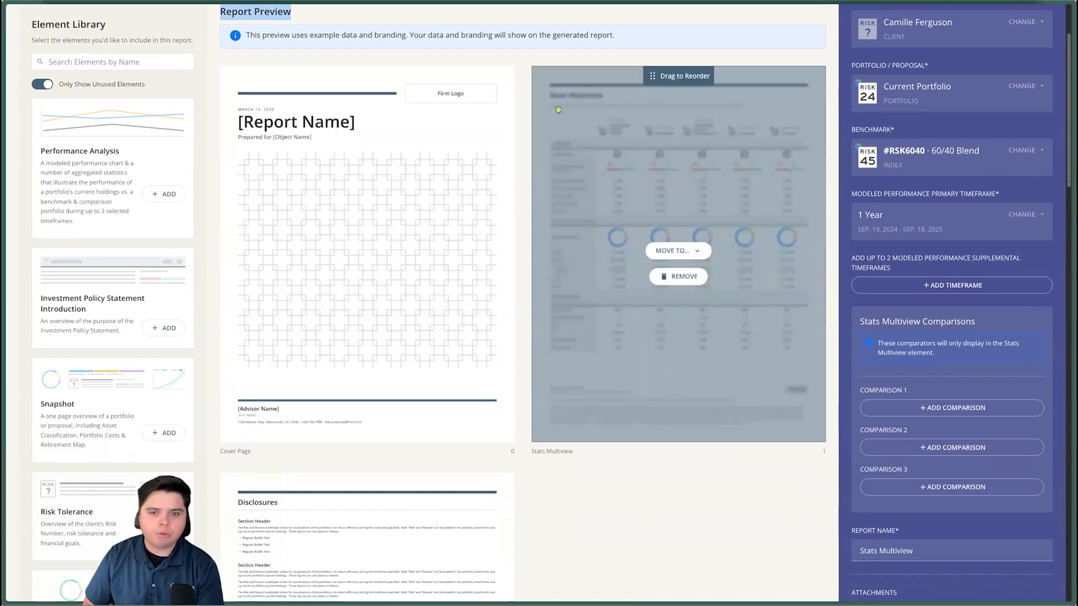
scroll(558, 110, "down", 2)
left_click_drag(674, 37, 662, 209)
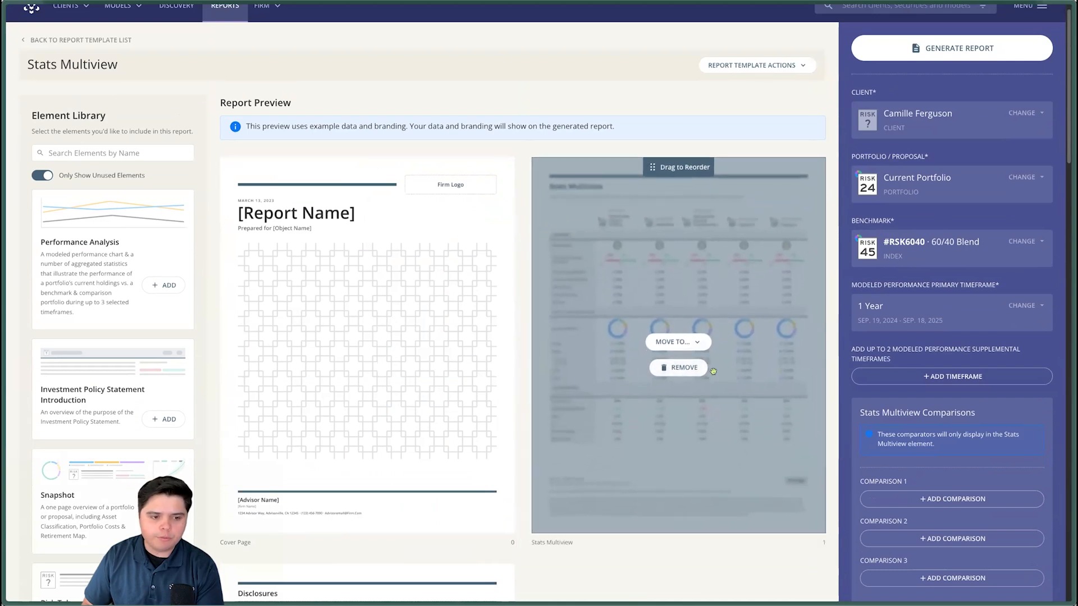
scroll(703, 109, "down", 1)
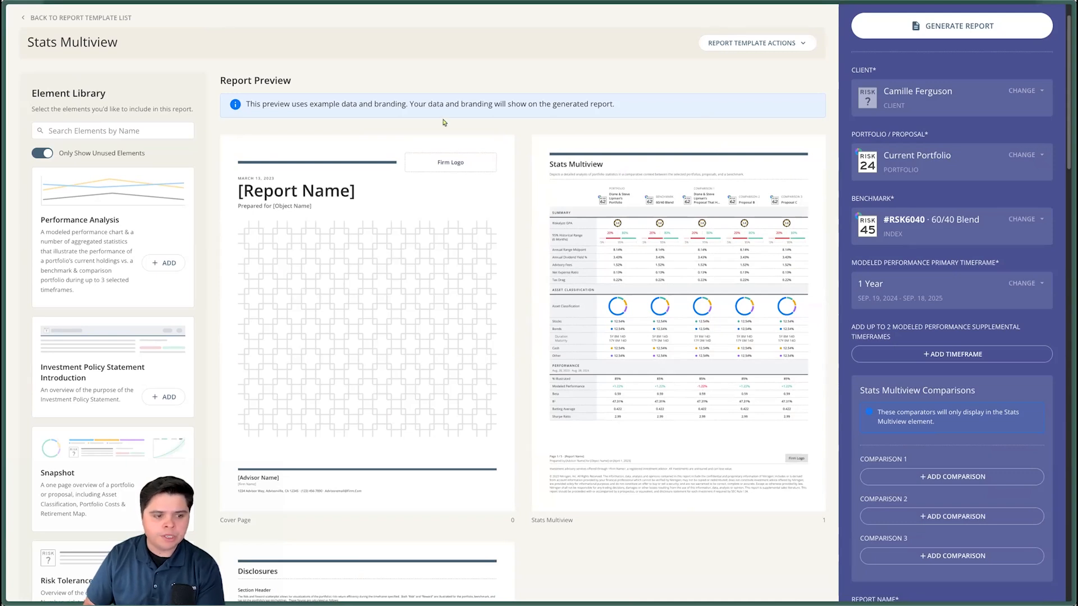
scroll(401, 91, "down", 1)
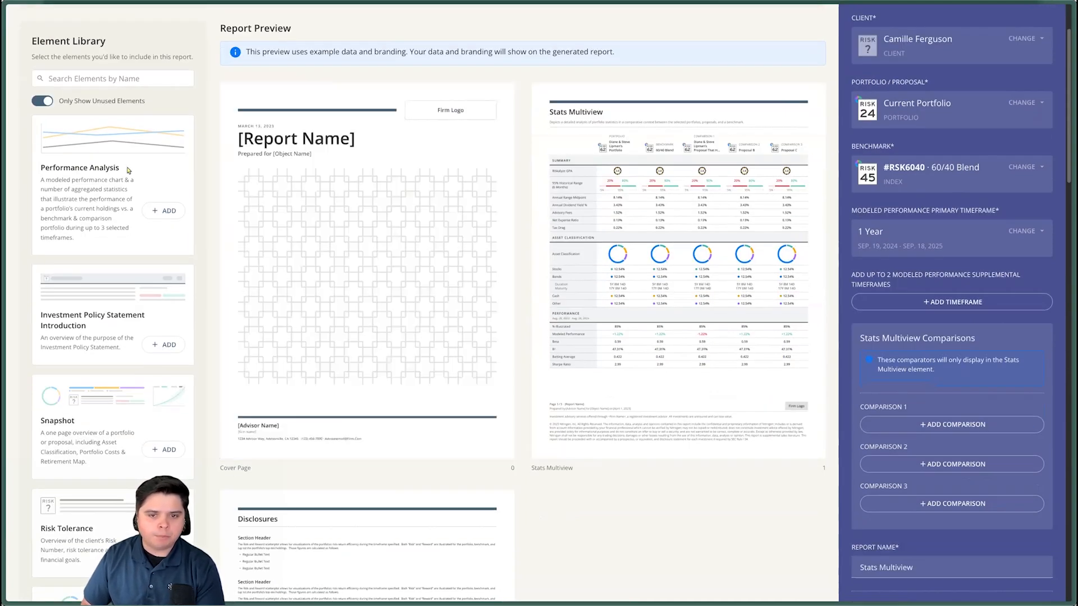
mouse_move(609, 287)
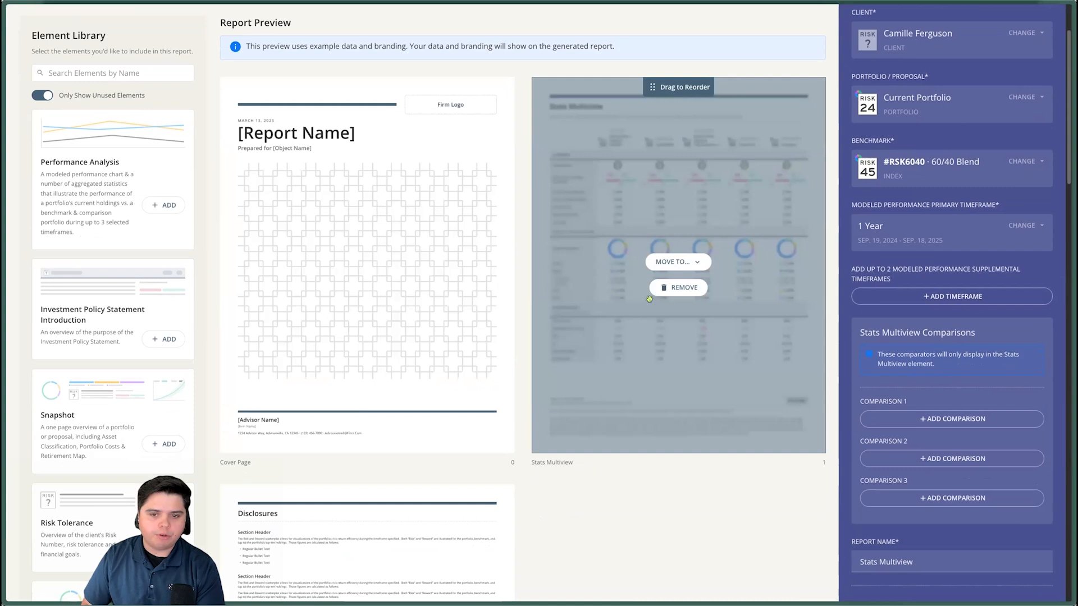
scroll(666, 485, "down", 1)
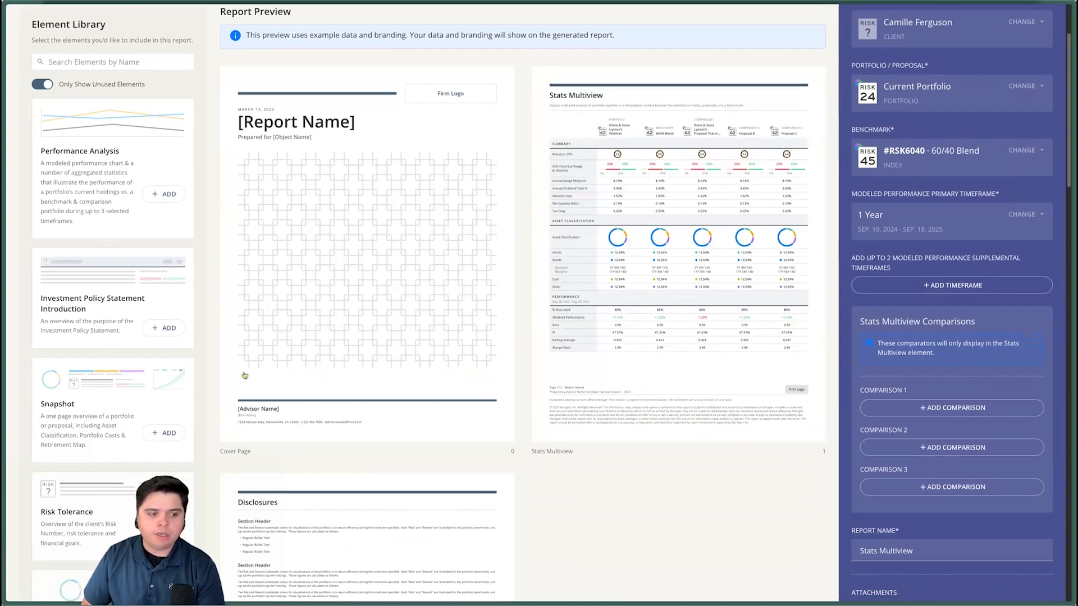
- Add the Portfolio Heatmap and Retirement Map elements from the element library to the report
scroll(137, 357, "down", 4)
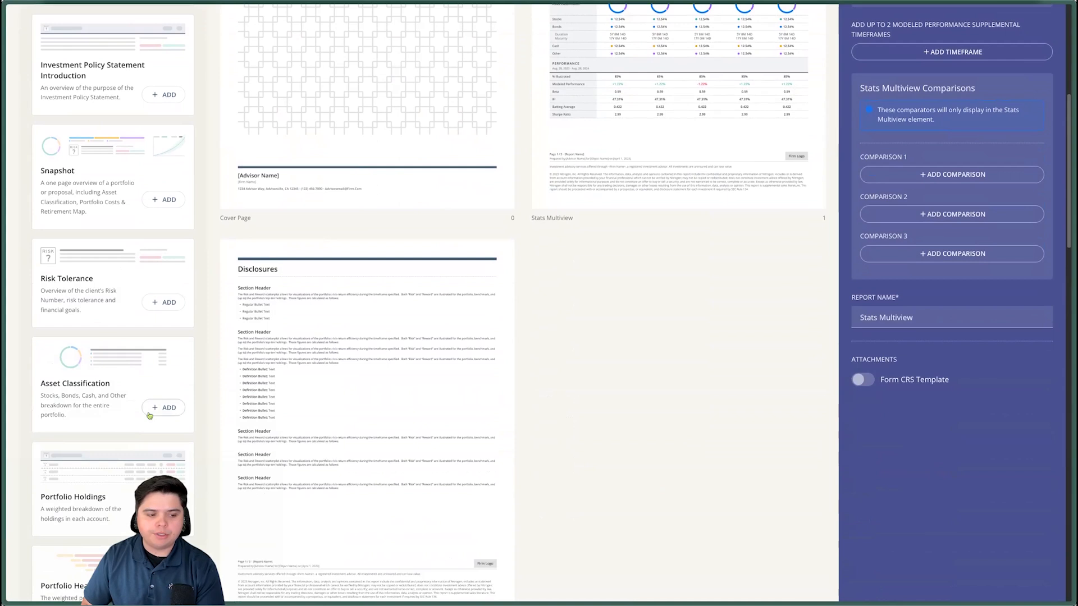
scroll(153, 413, "down", 2)
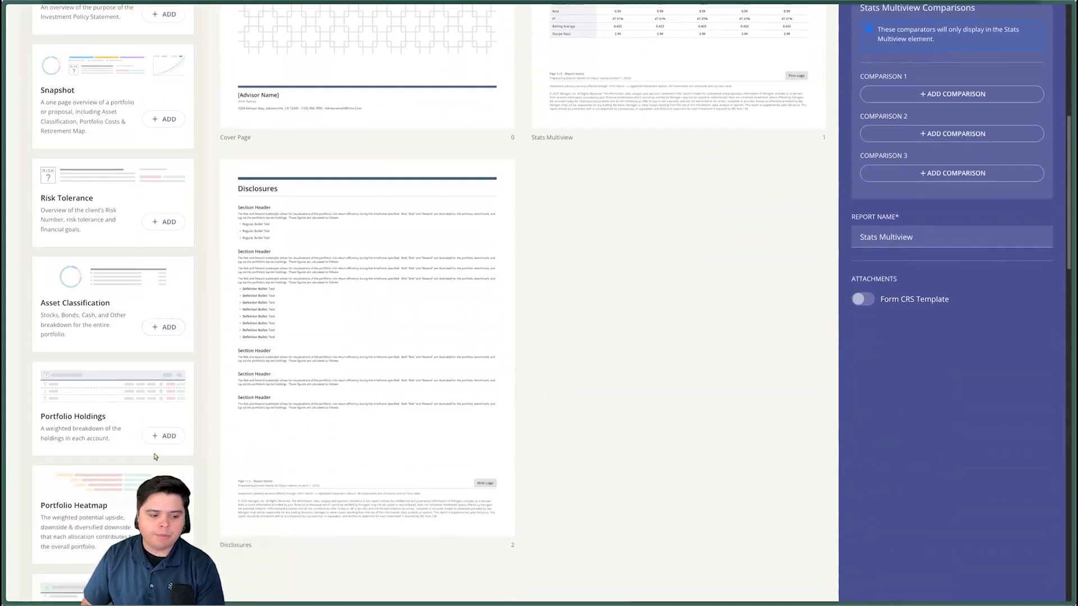
left_click(156, 523)
scroll(172, 409, "down", 3)
scroll(172, 409, "down", 1)
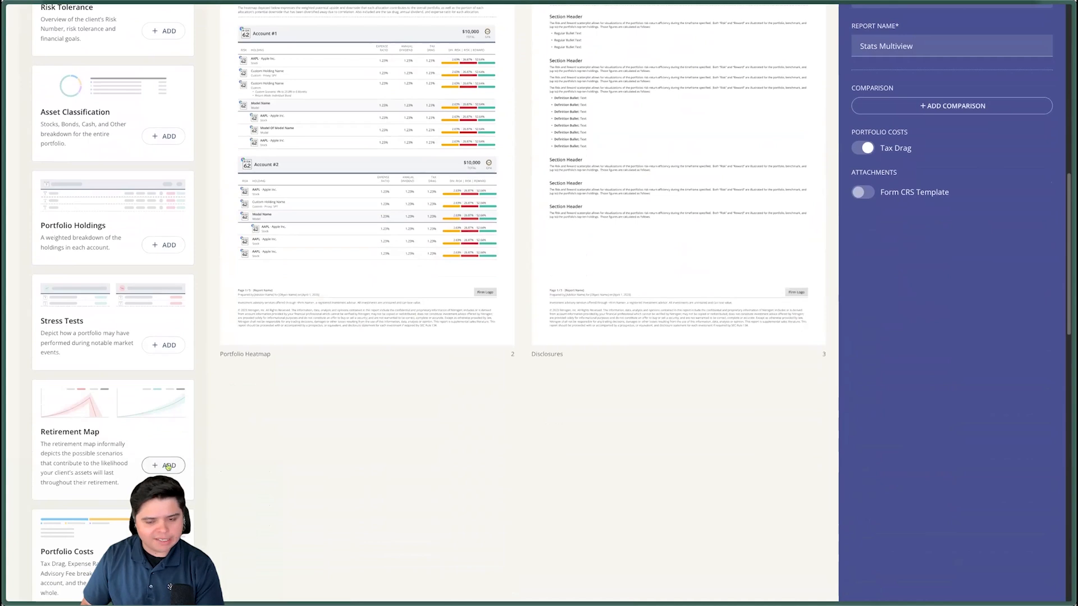
left_click(167, 466)
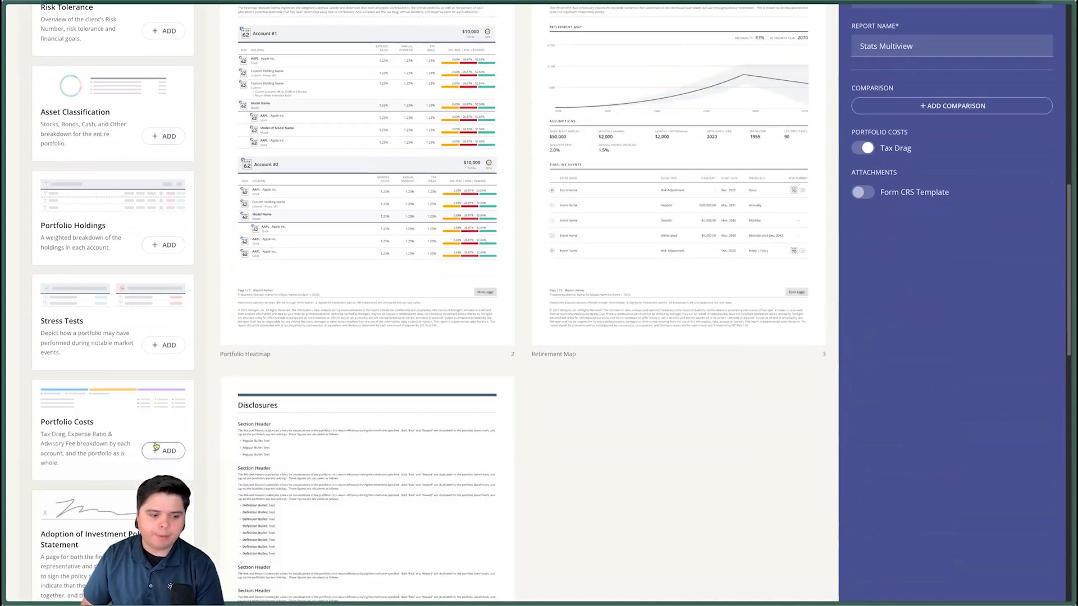
- Reorder the report pages so that Portfolio Heatmap follows Retirement Map
scroll(156, 447, "up", 4)
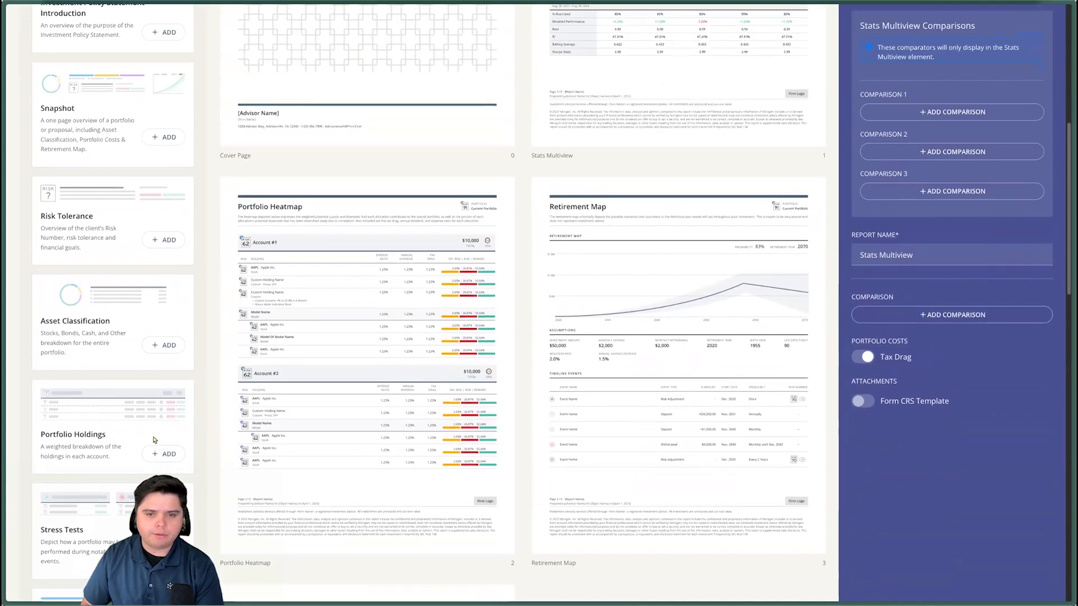
scroll(154, 440, "up", 2)
mouse_move(488, 438)
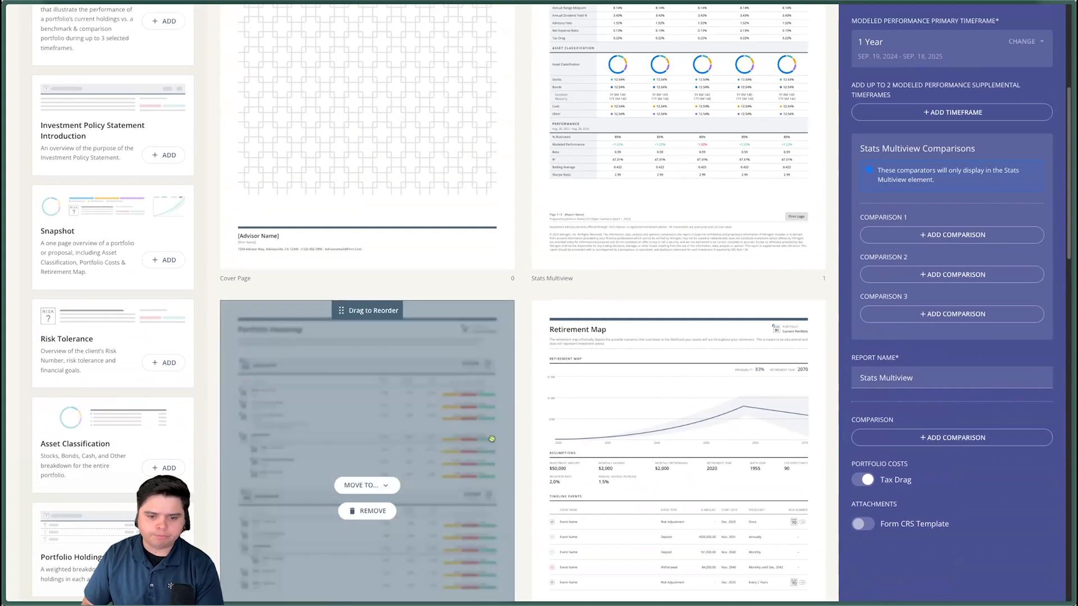
left_click_drag(391, 315, 673, 314)
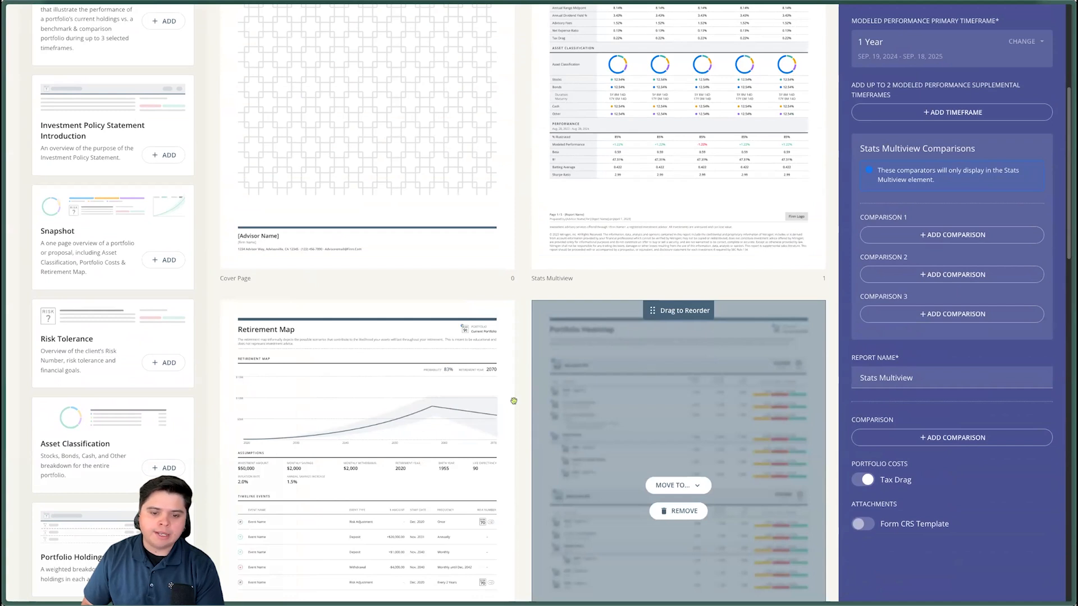
- Save the modified Stats Multiview layout as a new report template named Custom Report
scroll(514, 291, "up", 4)
scroll(522, 287, "up", 1)
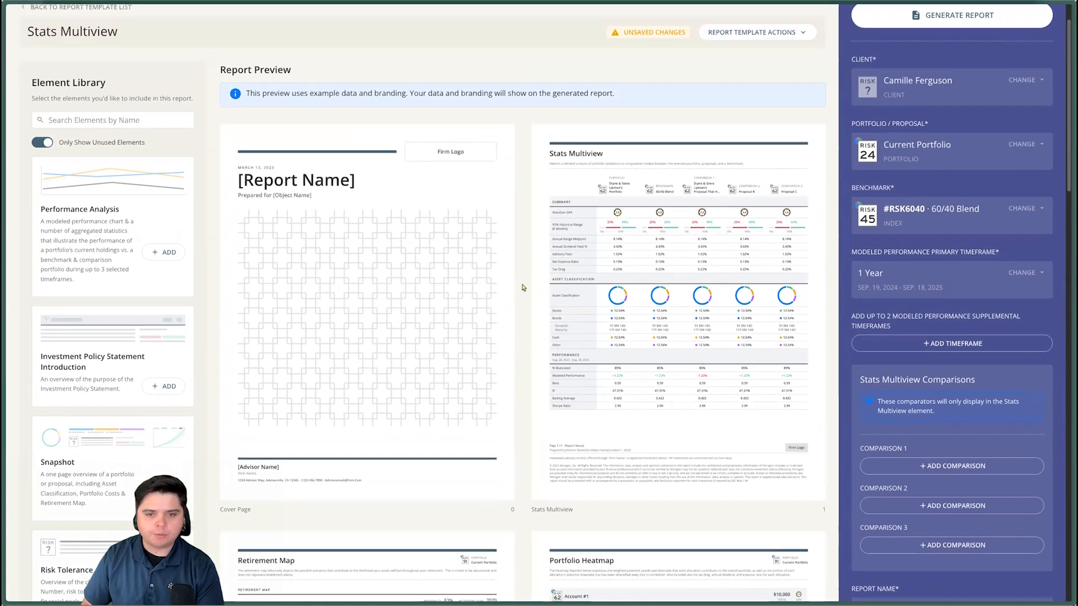
mouse_move(641, 303)
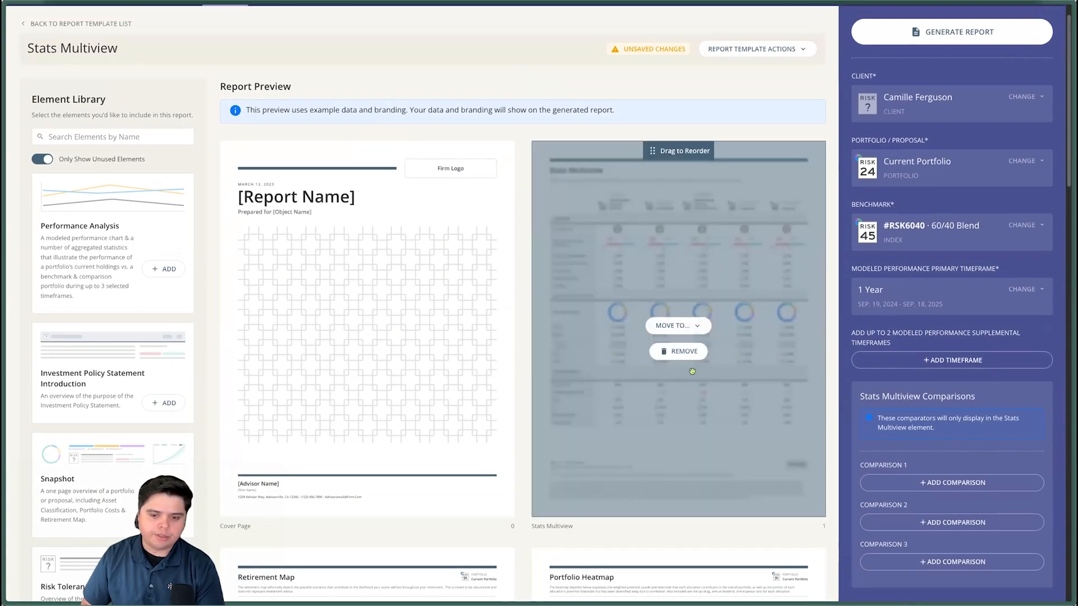
scroll(615, 156, "up", 1)
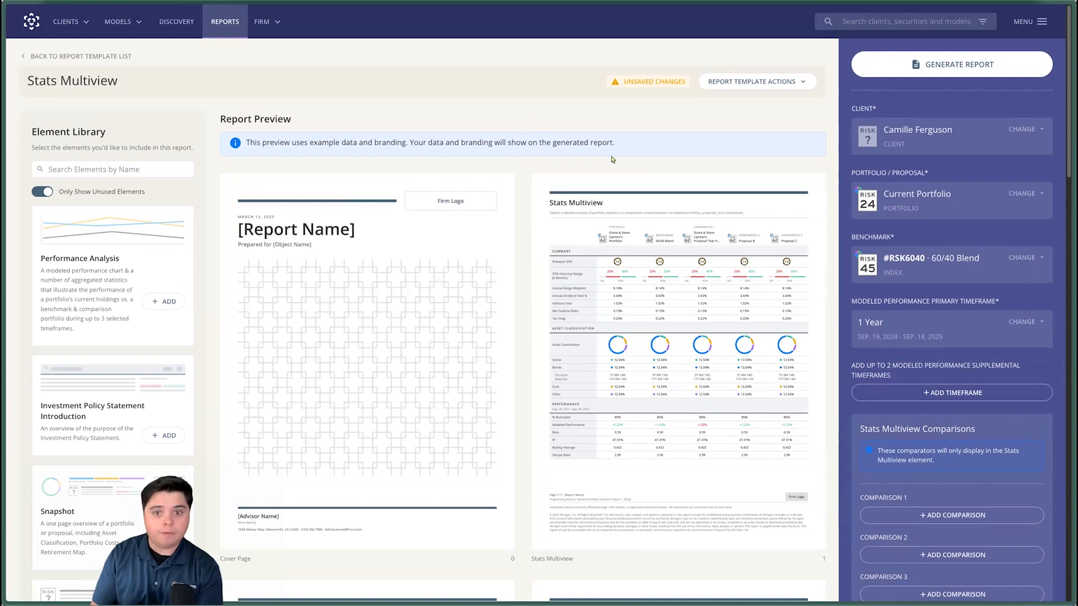
left_click_drag(119, 84, 33, 81)
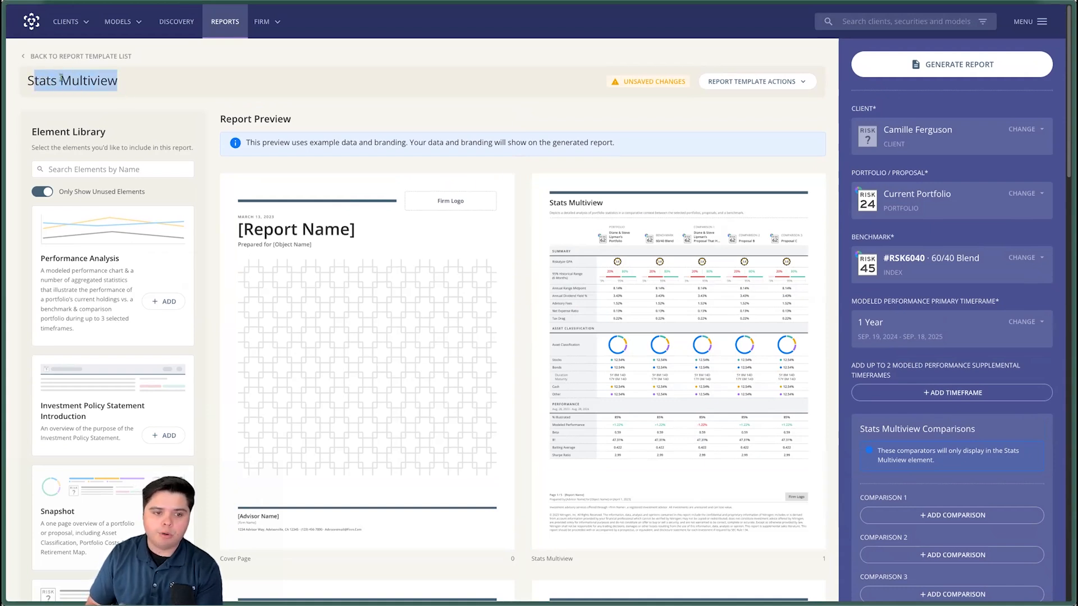
left_click(357, 105)
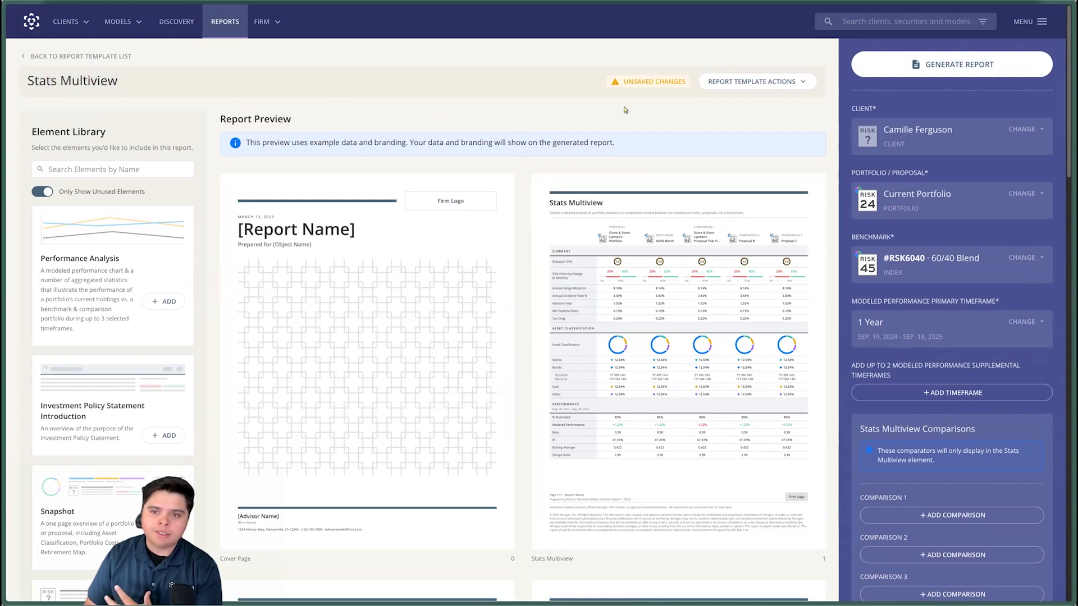
left_click(765, 83)
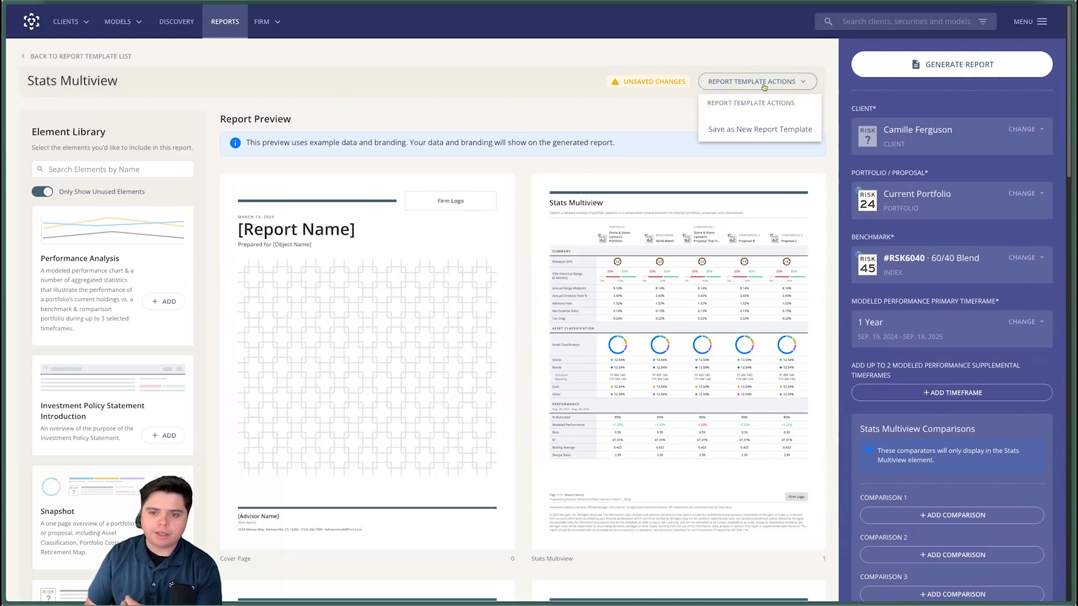
left_click(767, 137)
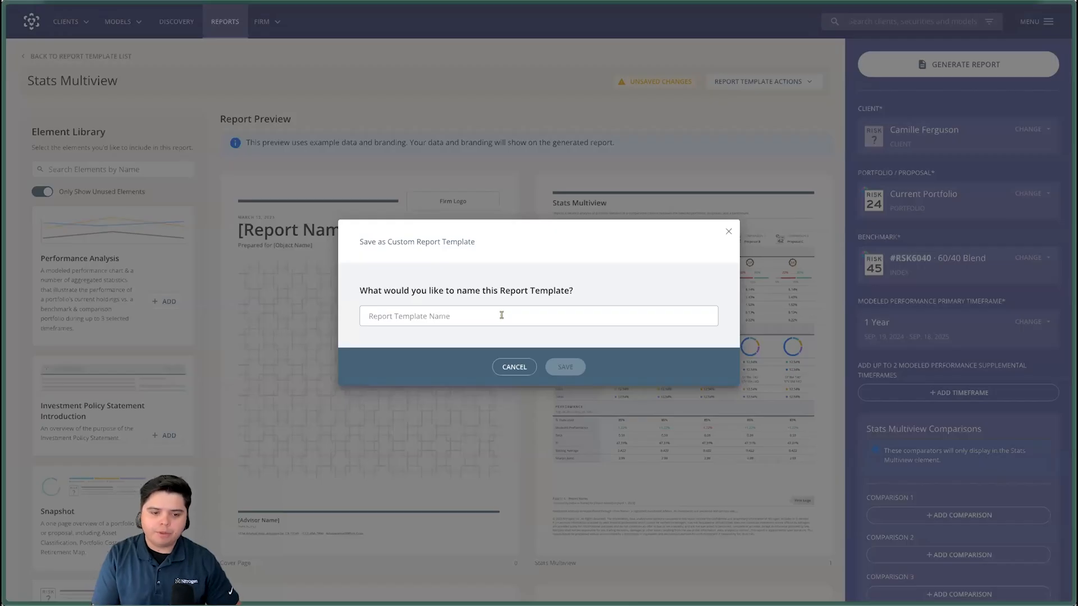
left_click(501, 314)
type("Custom")
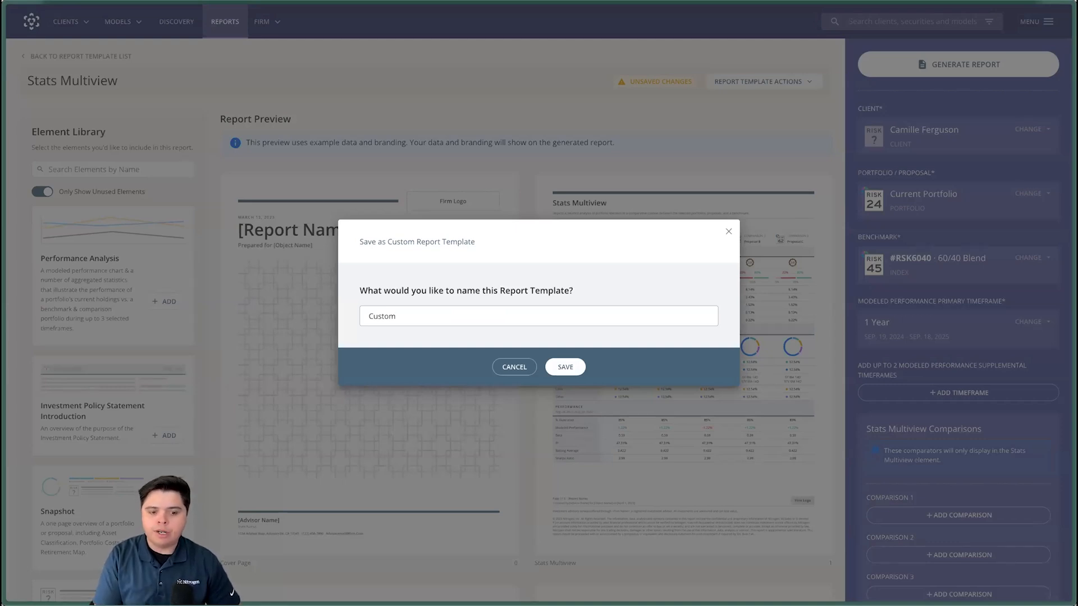
type("Report")
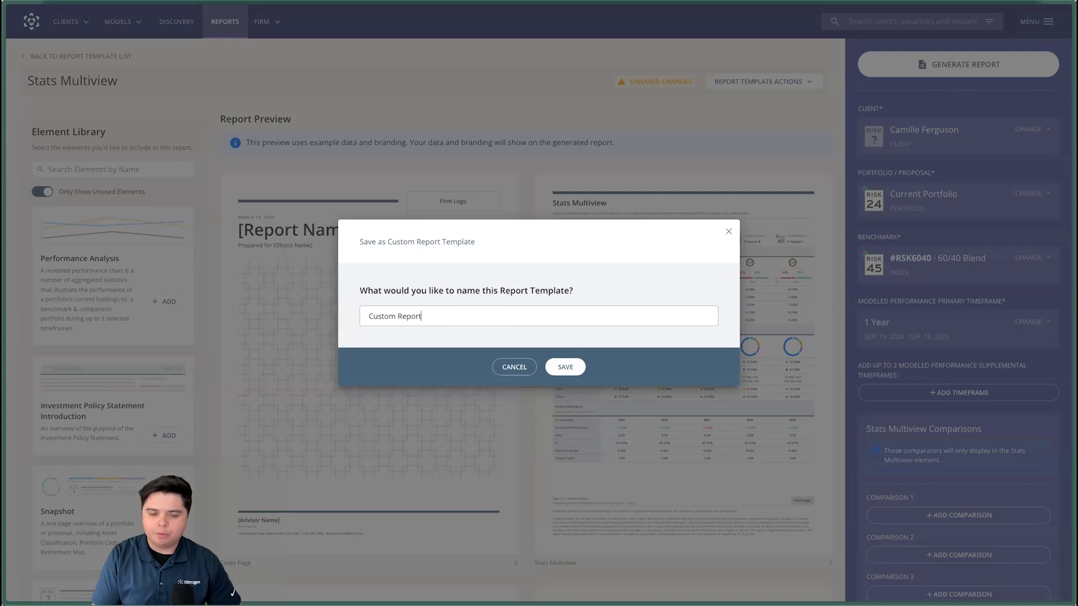
left_click(579, 371)
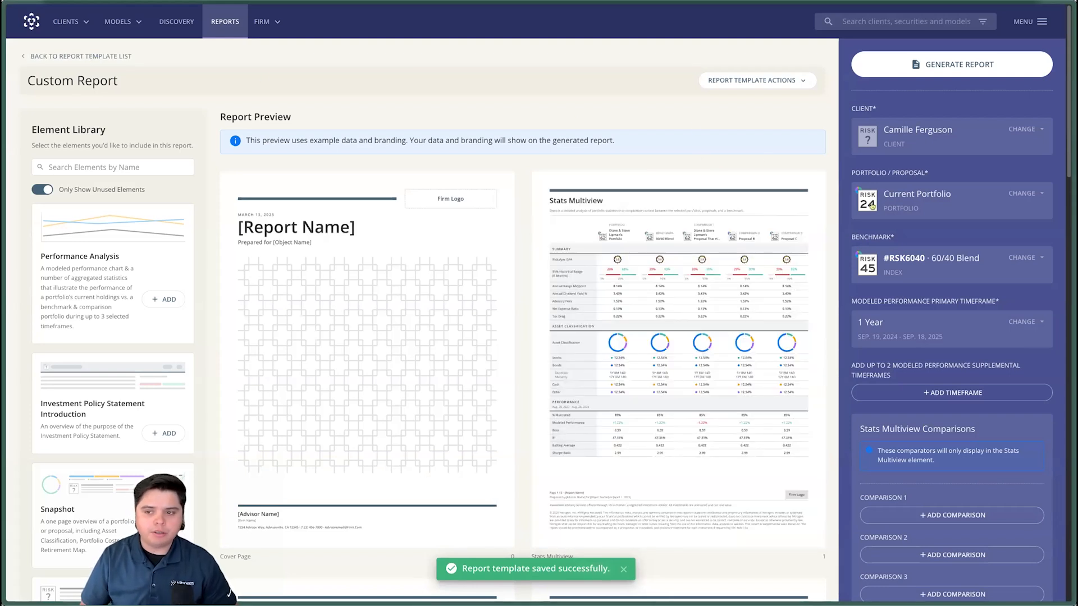
- Change the report's benchmark to the market index SPY · SPDR® S&P 500 ETF
scroll(901, 155, "down", 1)
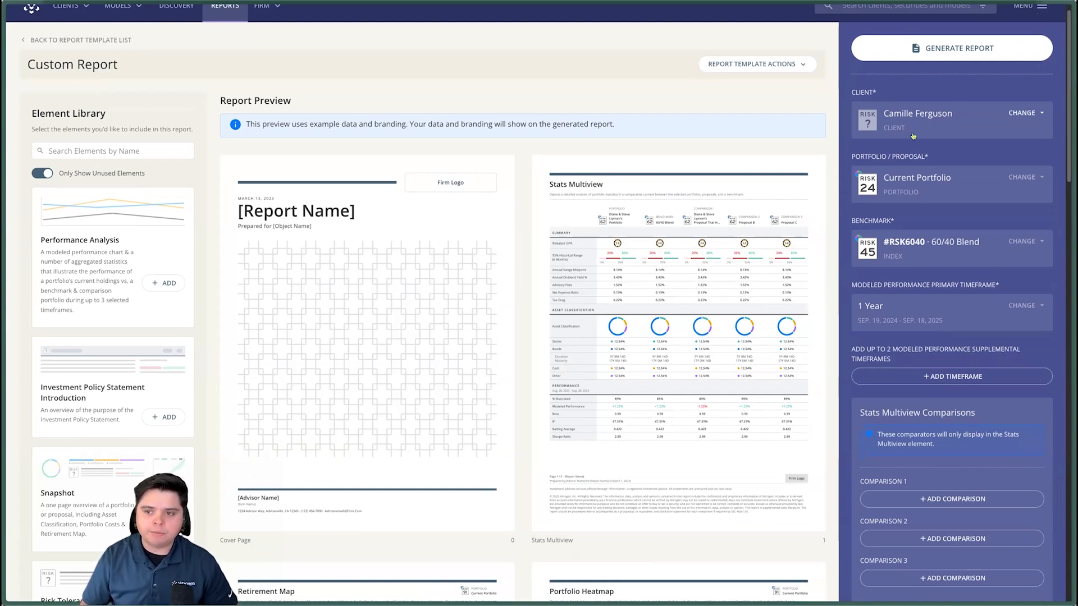
scroll(915, 137, "down", 1)
scroll(935, 185, "down", 2)
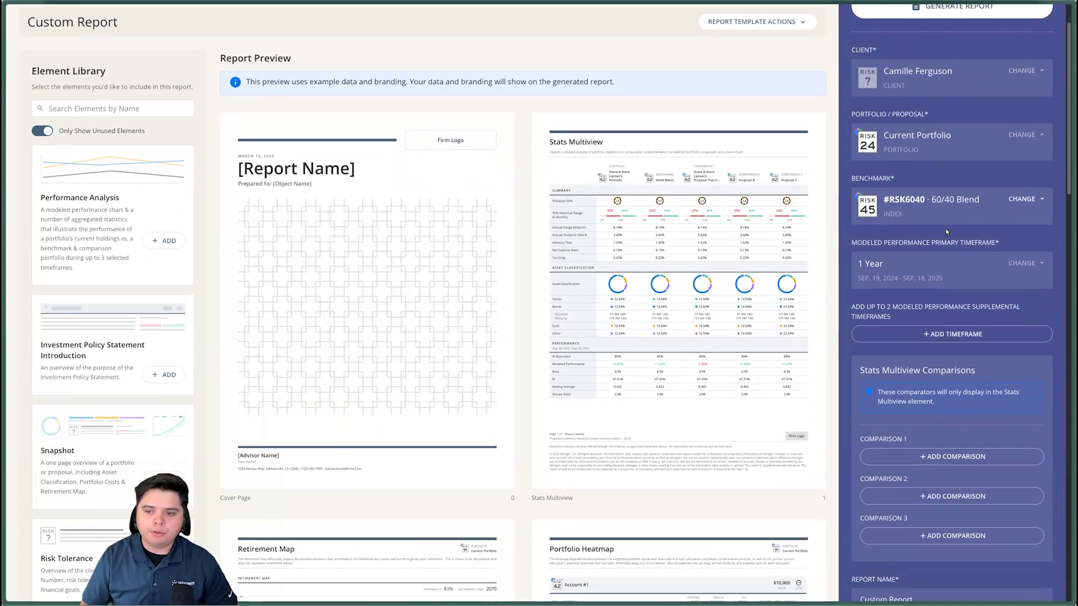
left_click(1013, 203)
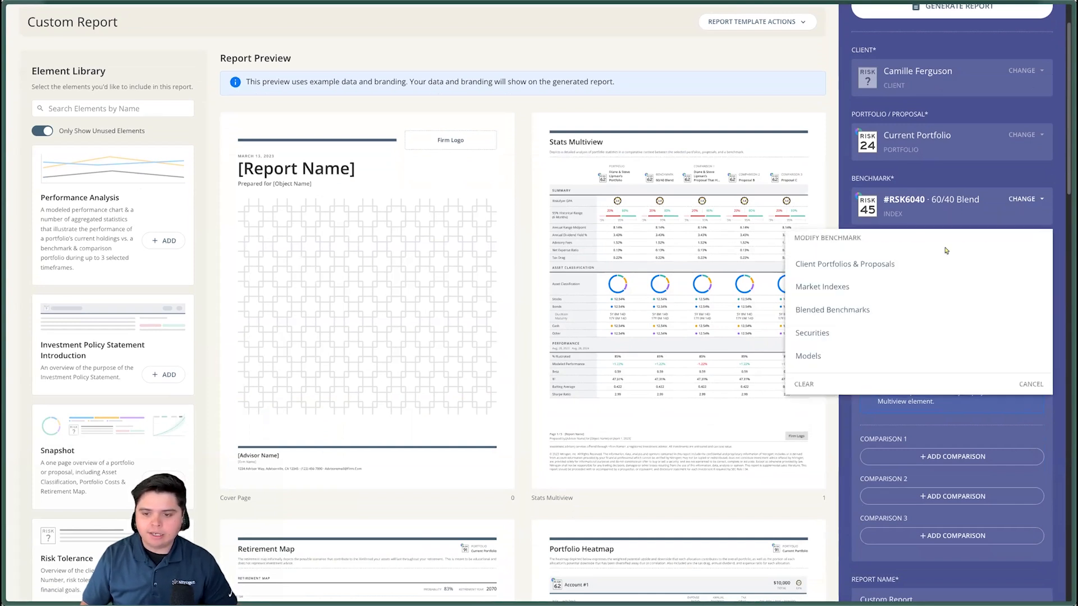
left_click(864, 287)
left_click(868, 289)
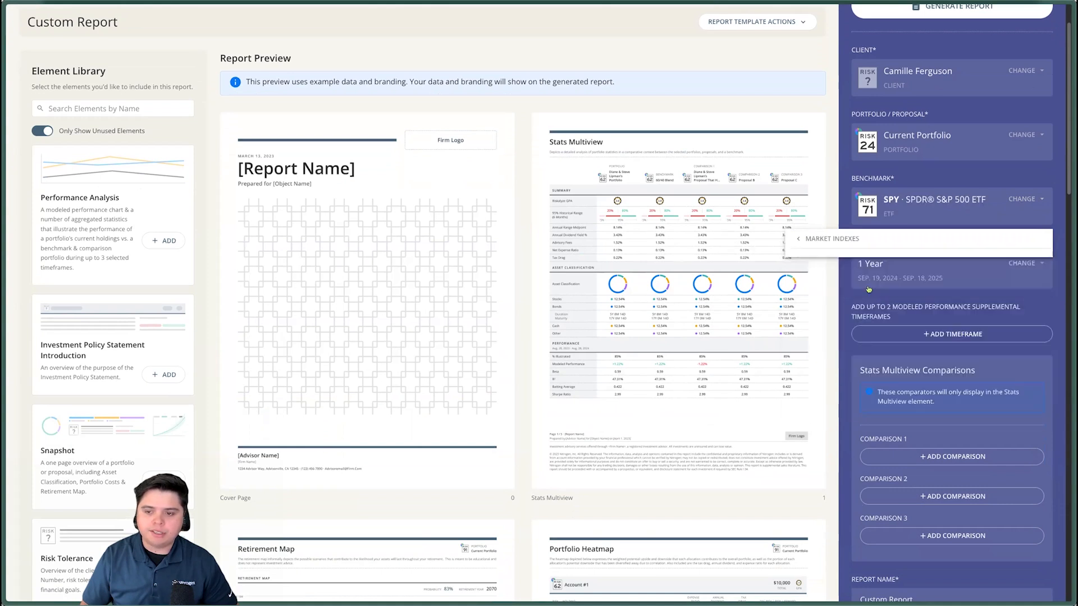
- Set the modeled performance primary timeframe to 3 Years and apply it
scroll(870, 292, "down", 1)
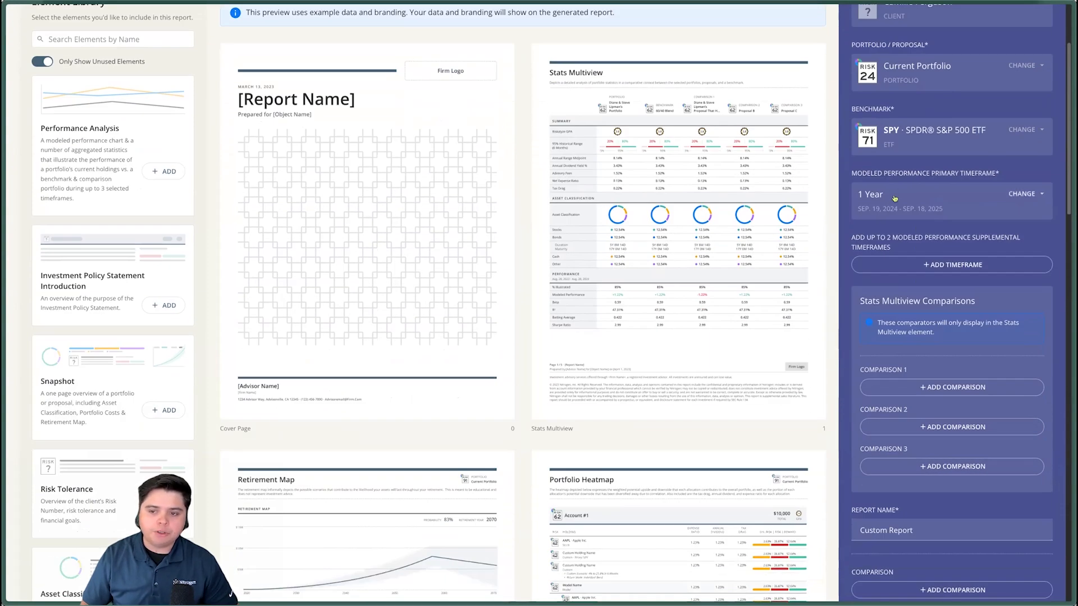
left_click_drag(862, 172, 1011, 174)
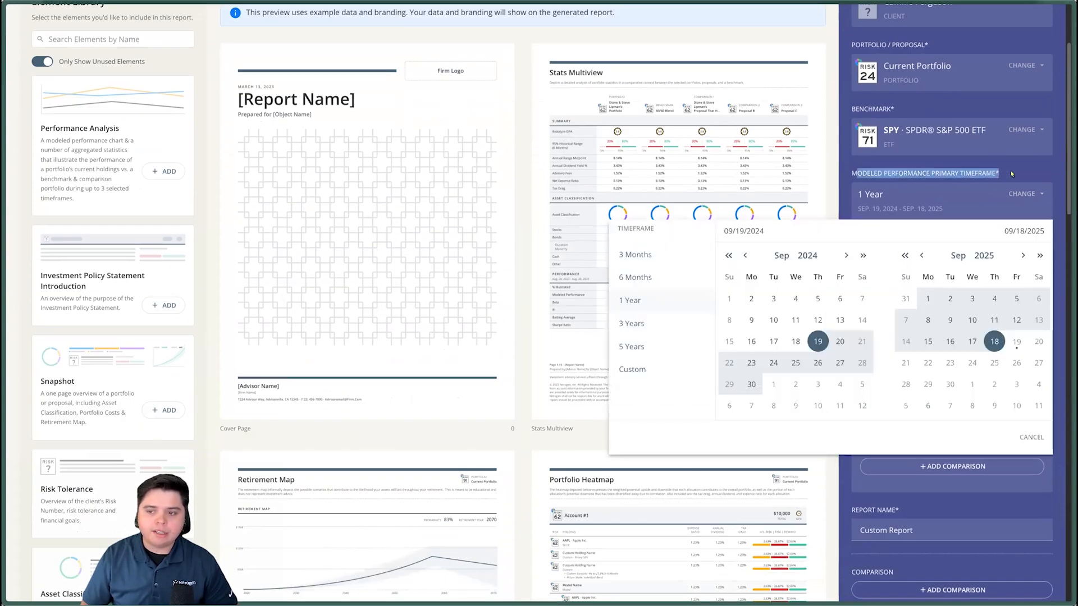
left_click(1012, 174)
left_click(1029, 195)
left_click(1030, 196)
left_click(1030, 196)
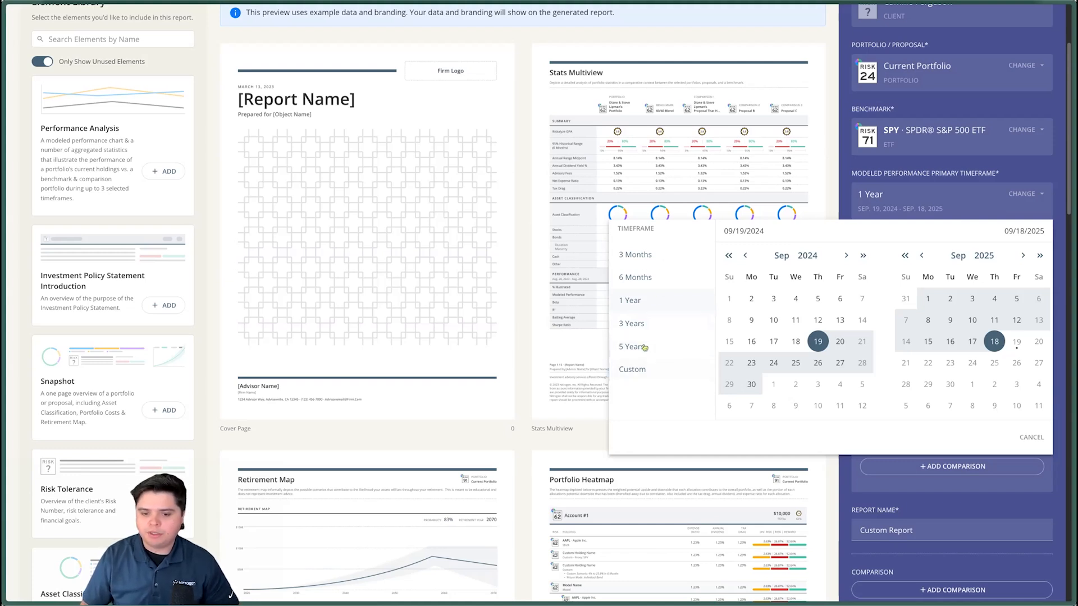
left_click(633, 323)
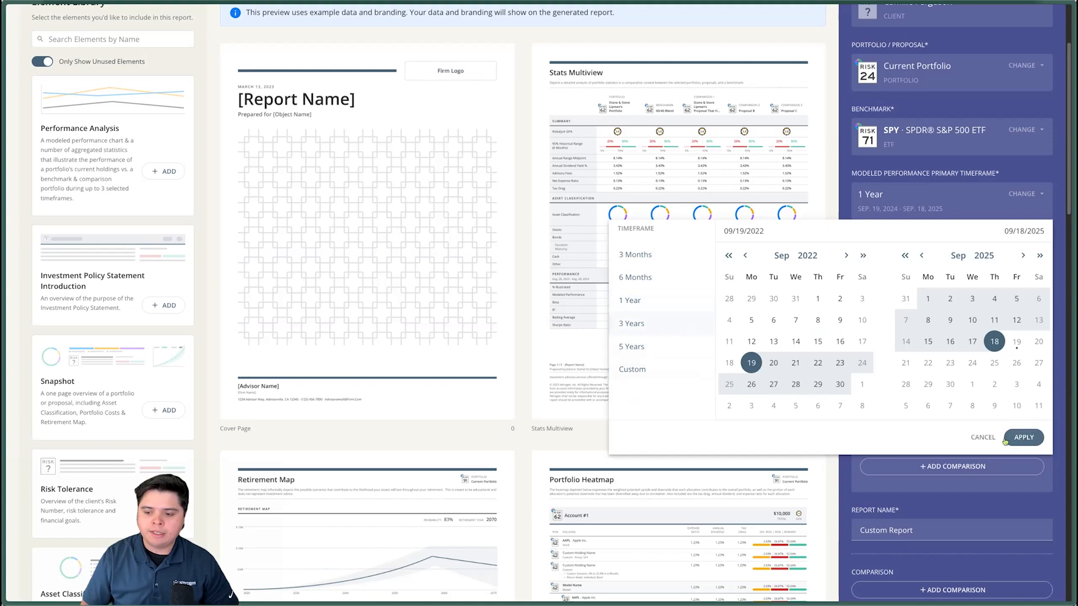
left_click(1024, 438)
- Set Stats Multiview Comparison 1 to the client's Proposed Portfolio draft last updated Sep 17, 2025 (risk 52)
scroll(1013, 410, "down", 2)
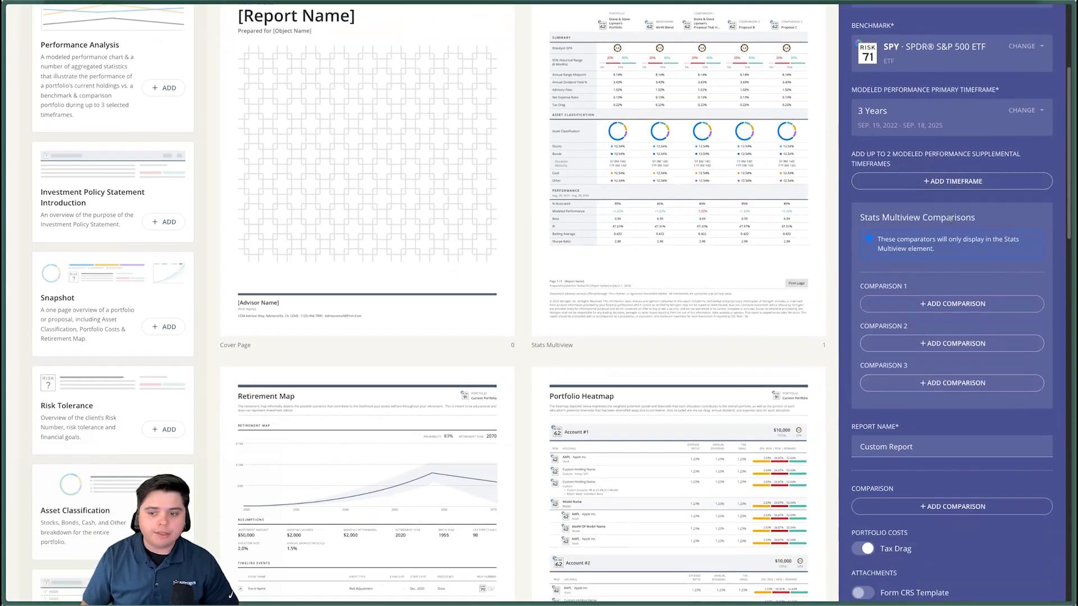
scroll(1005, 253, "down", 1)
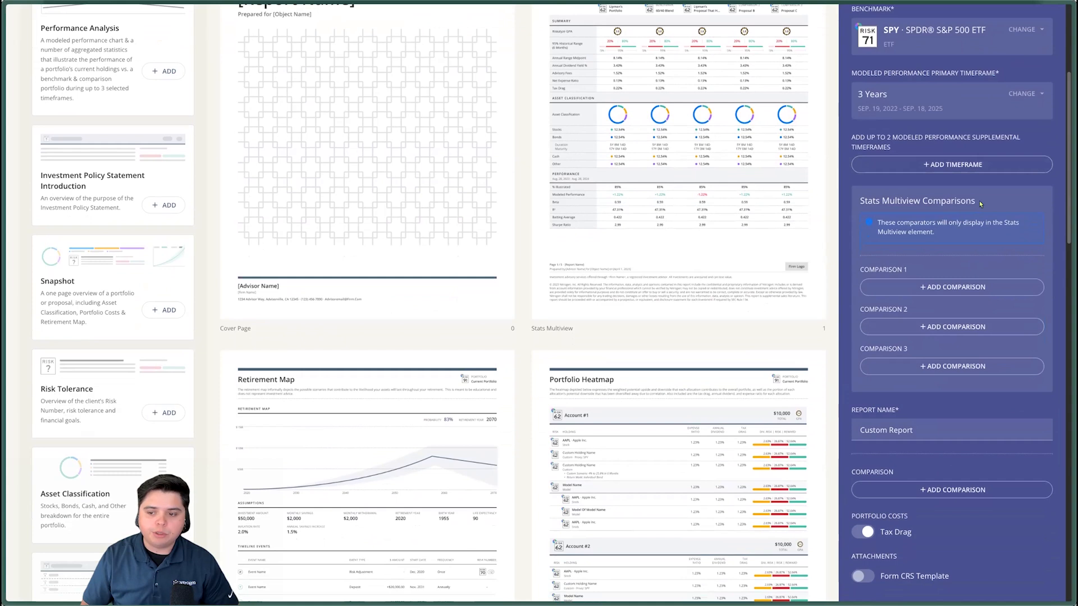
left_click(896, 289)
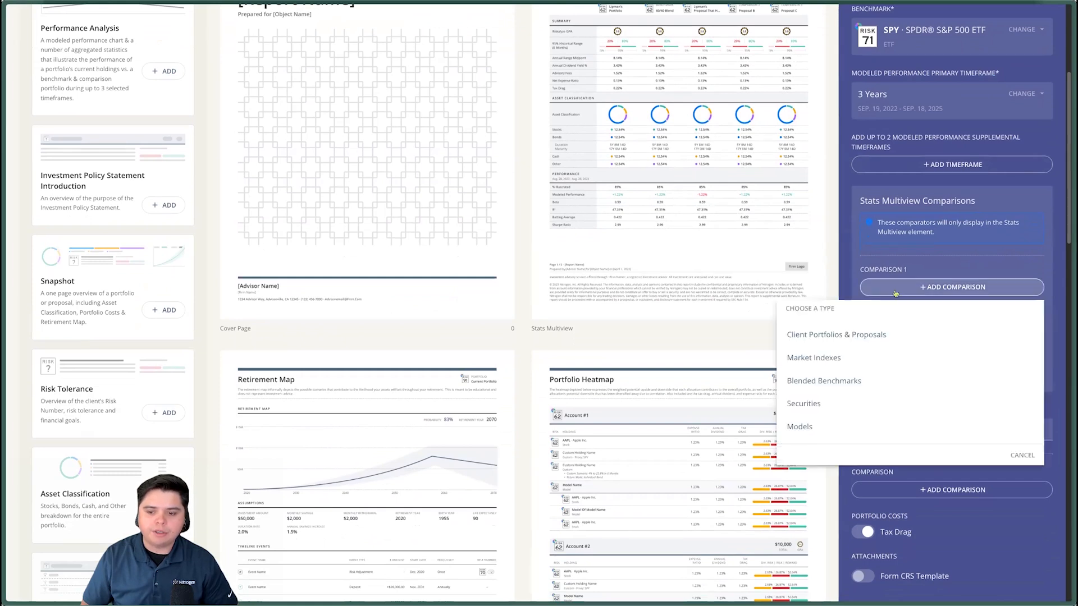
left_click(848, 336)
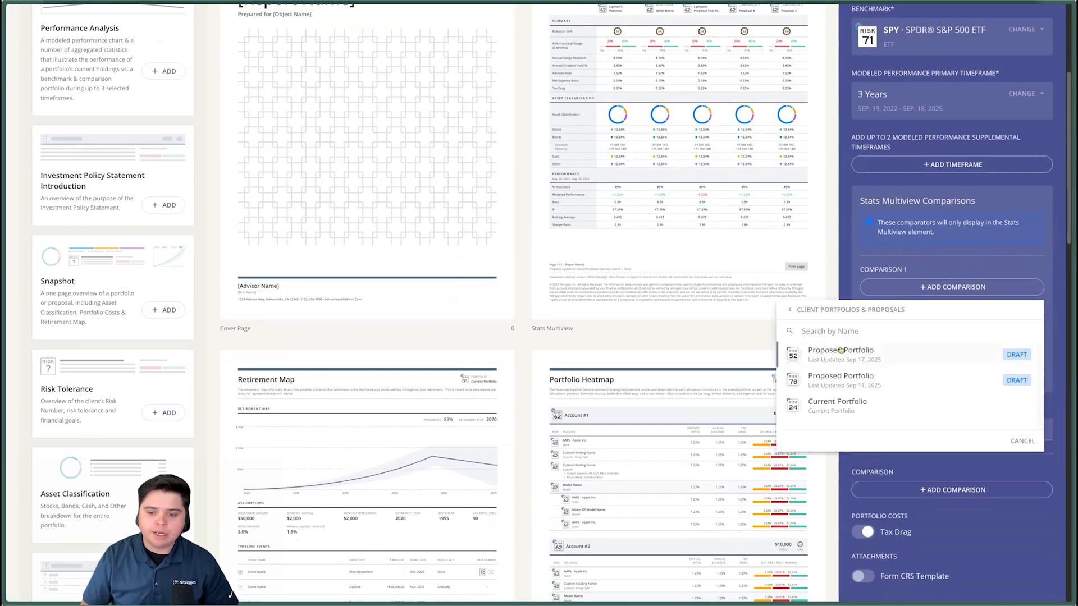
left_click(841, 350)
- Set Stats Multiview Comparison 2 to the model Long Horizon Blend
left_click(914, 349)
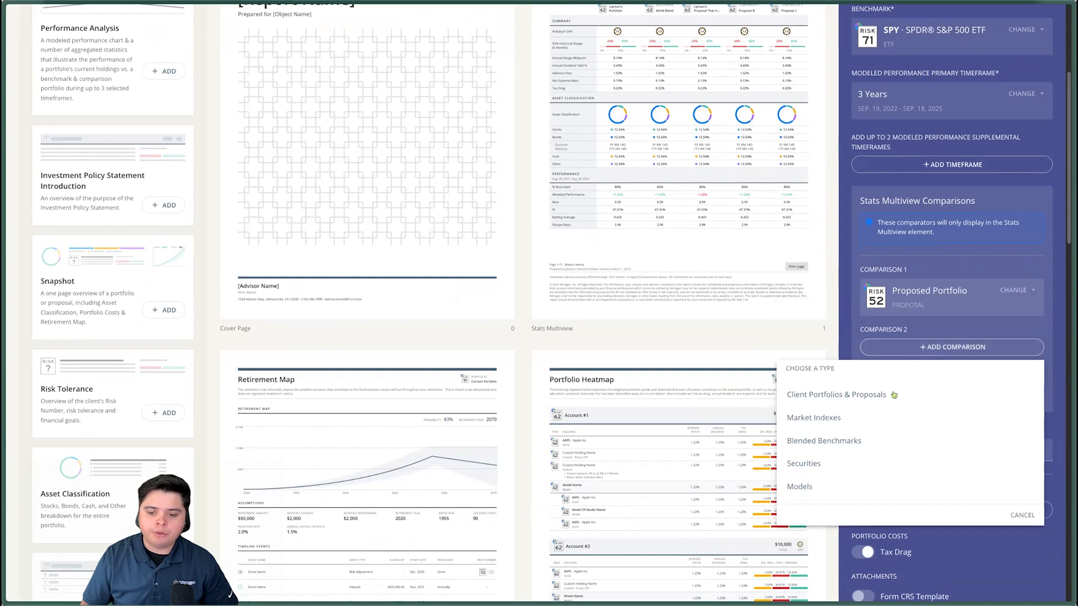
left_click(820, 489)
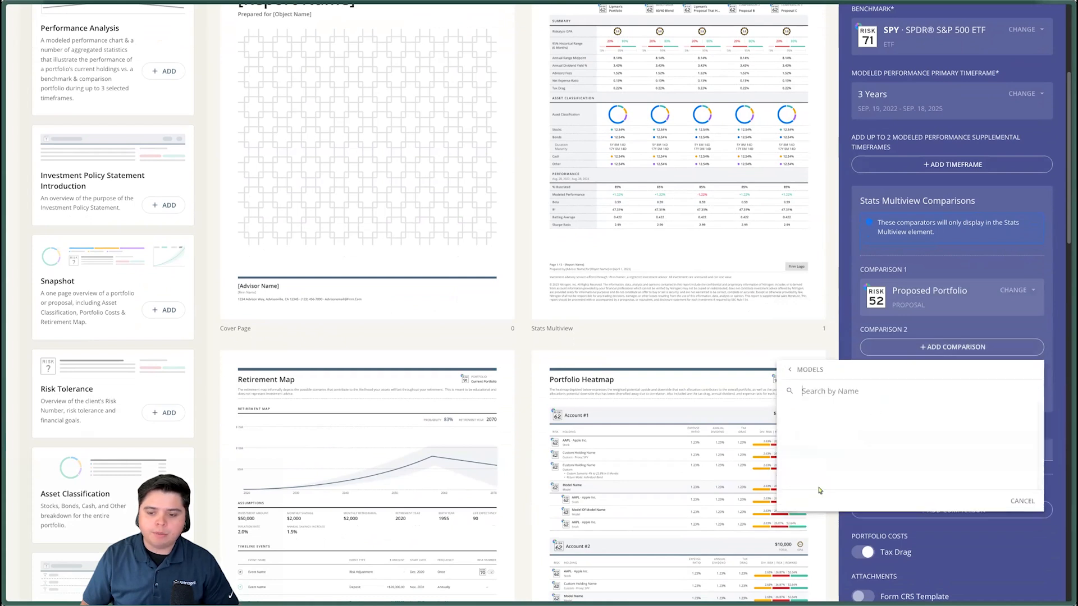
left_click(857, 419)
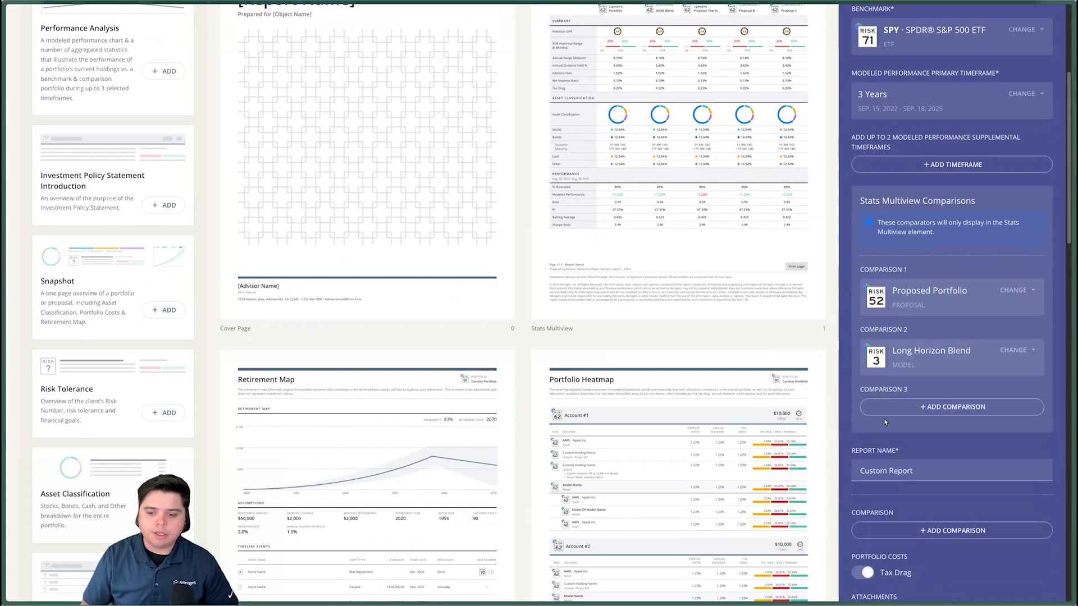
- Set Stats Multiview Comparison 3 to the market index SPY · SPDR® S&P 500 ETF
left_click(931, 409)
scroll(857, 481, "down", 1)
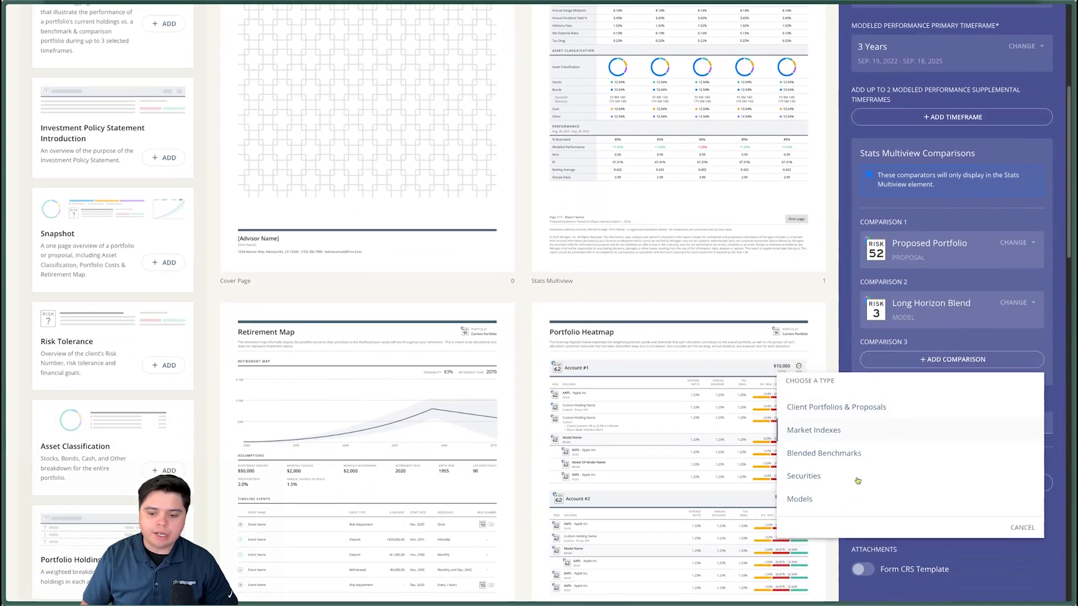
left_click(856, 431)
left_click(880, 436)
scroll(920, 365, "down", 3)
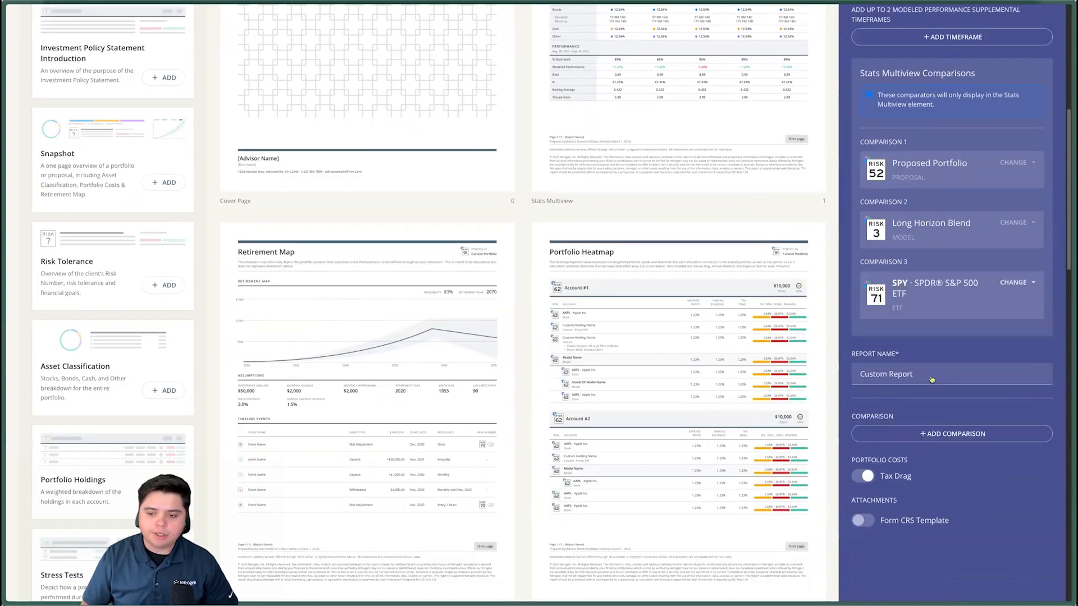
triple_click(927, 284)
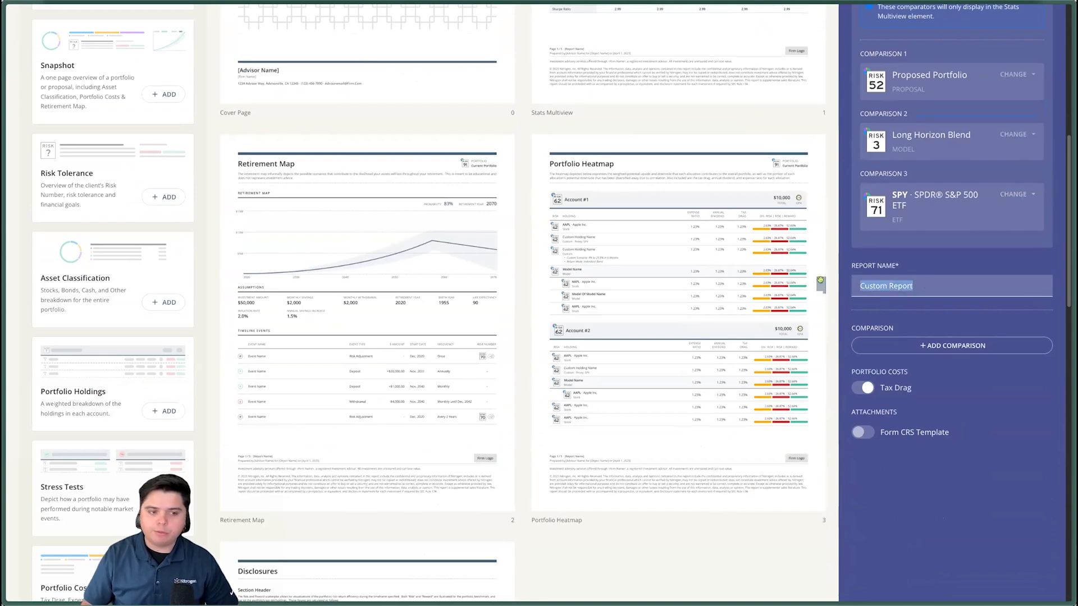
mouse_move(820, 277)
left_click(941, 316)
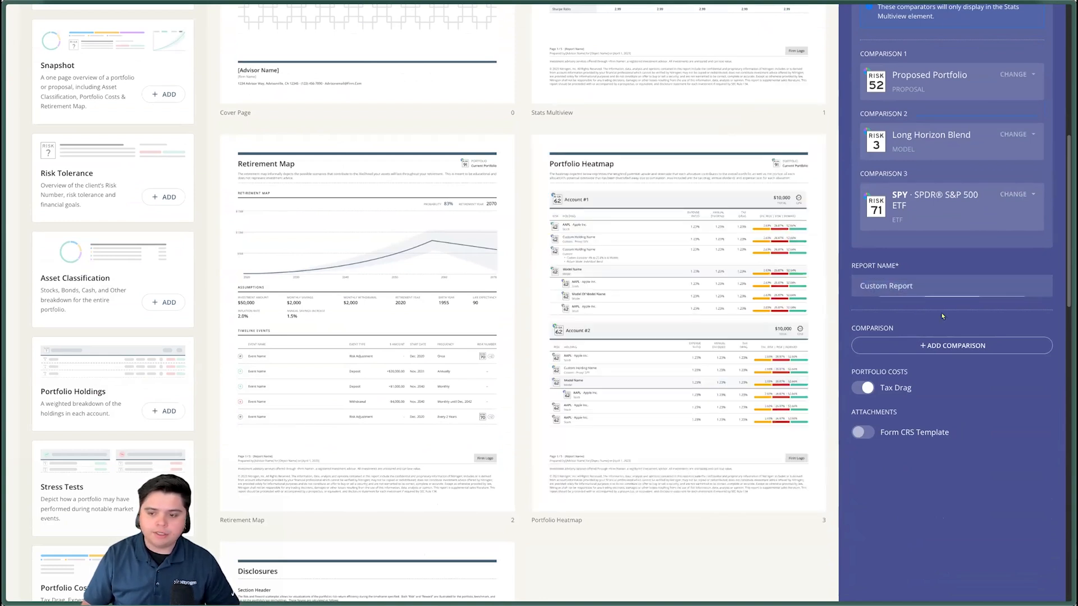
scroll(941, 312, "down", 2)
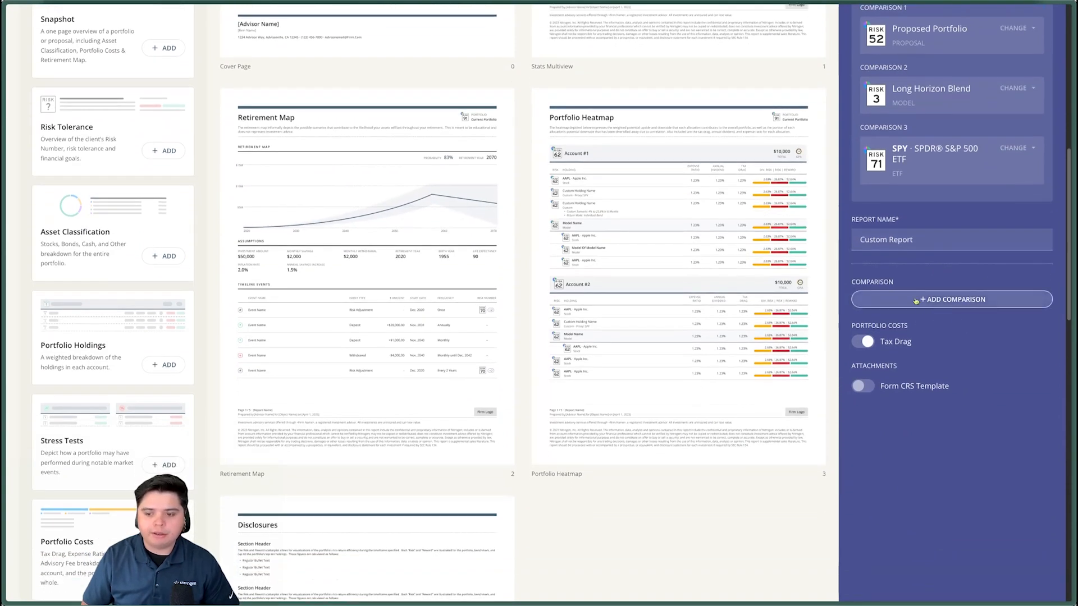
left_click_drag(864, 326, 895, 334)
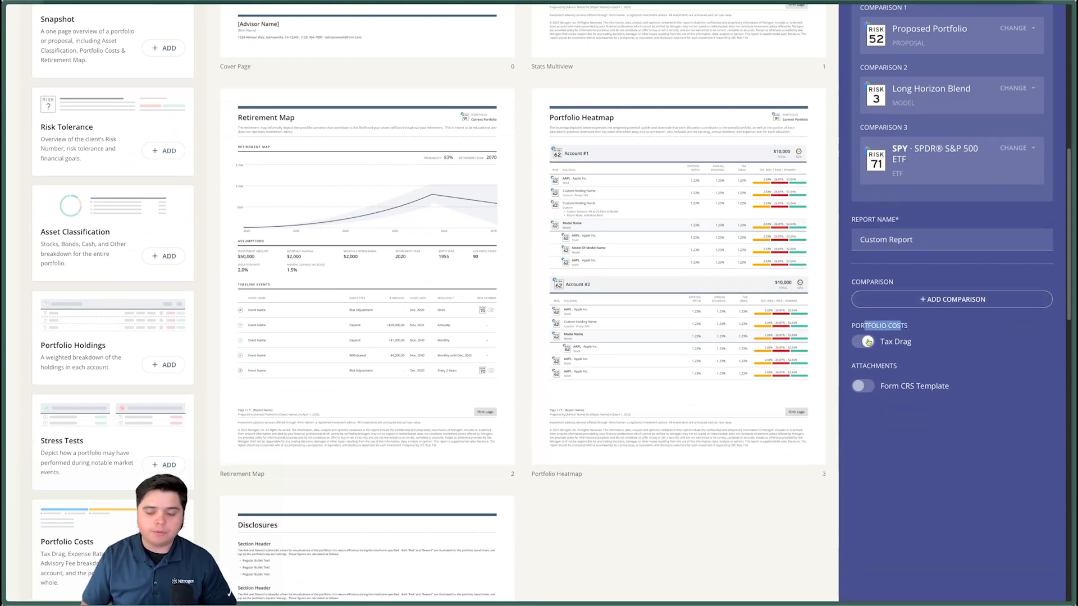
left_click(962, 352)
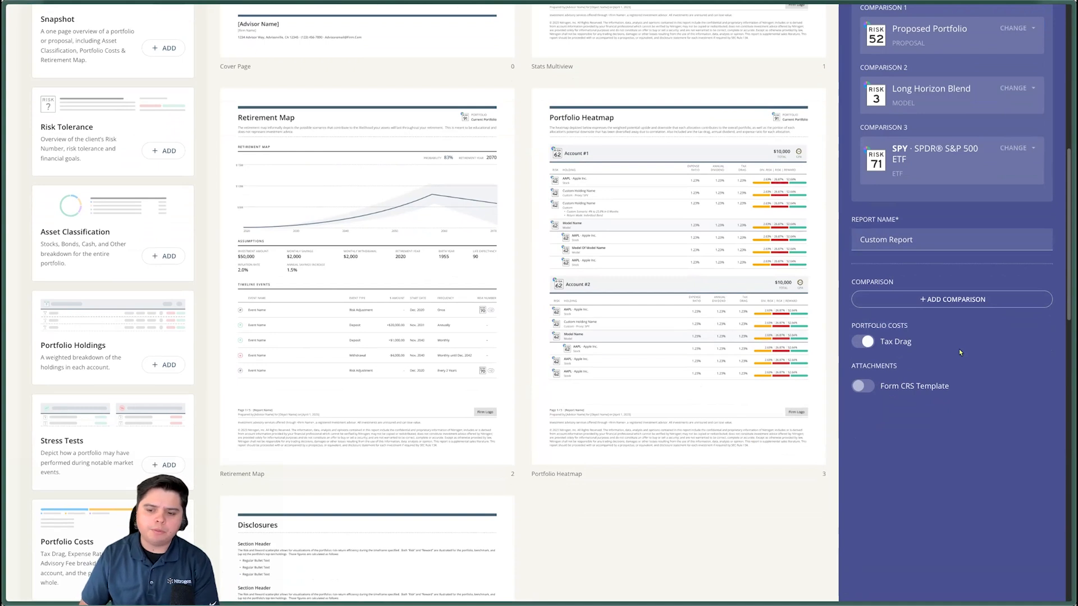
- Include the Form CRS Template attachment and generate the report
left_click(862, 386)
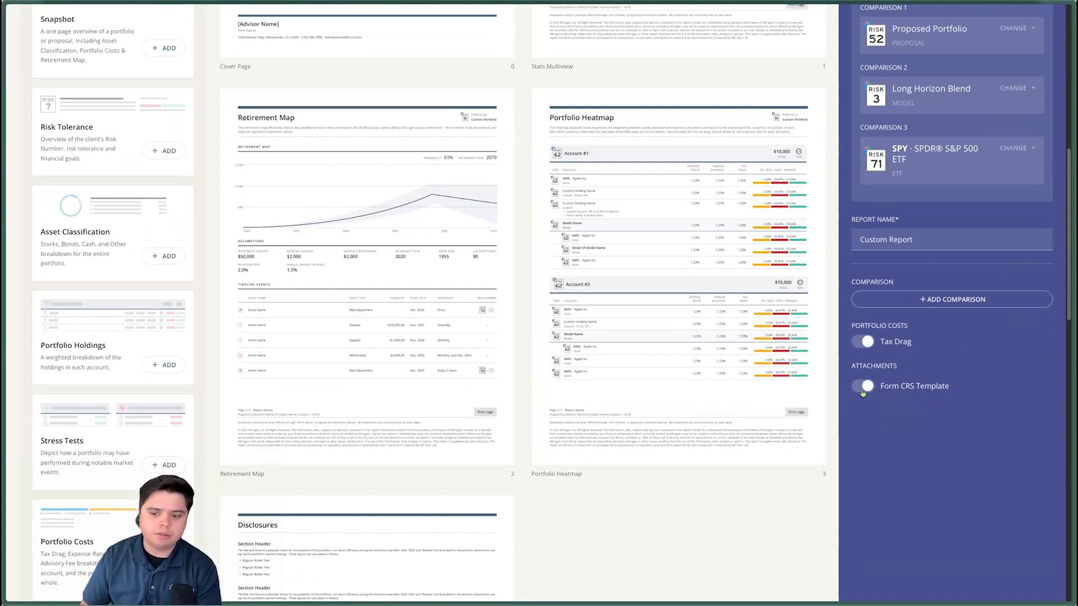
scroll(882, 370, "up", 9)
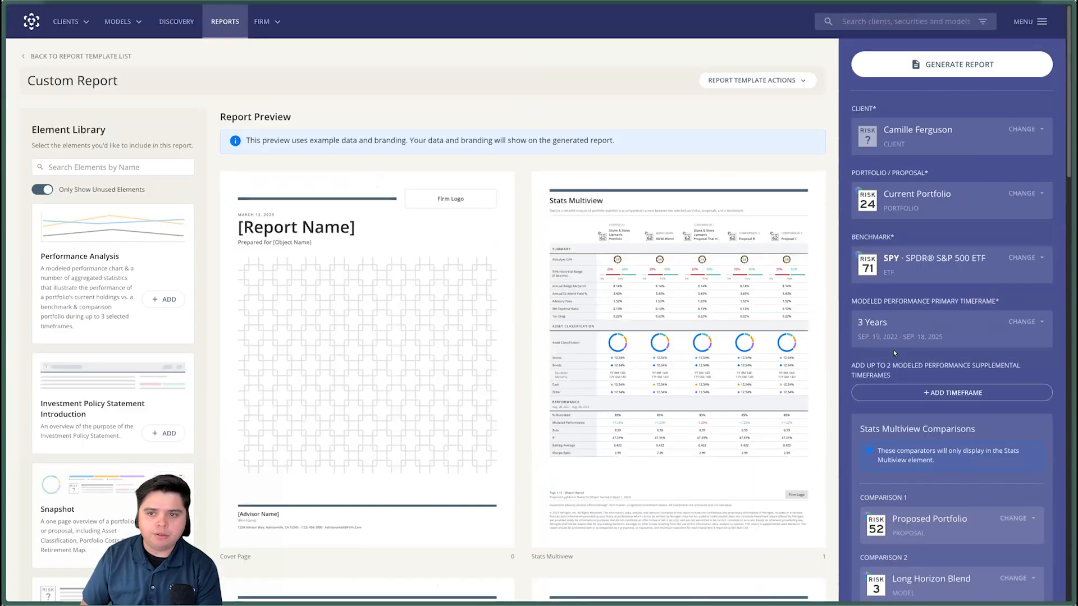
left_click(938, 64)
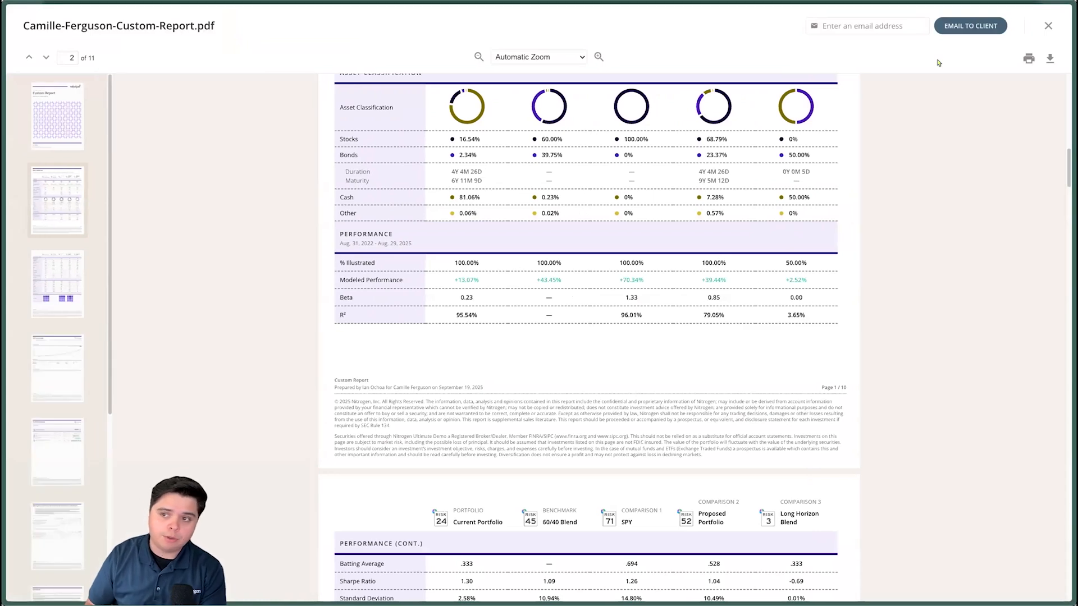
- Review the generated report PDF from the Stats Multiview pages back to the cover page, and check its e-mail and print options
scroll(800, 216, "up", 4)
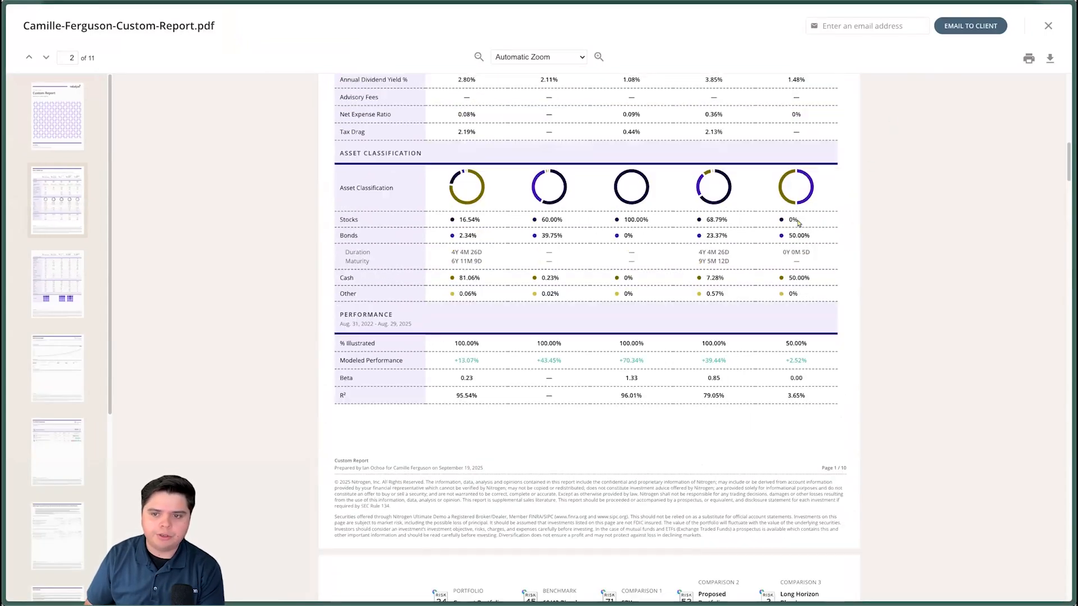
scroll(798, 226, "up", 15)
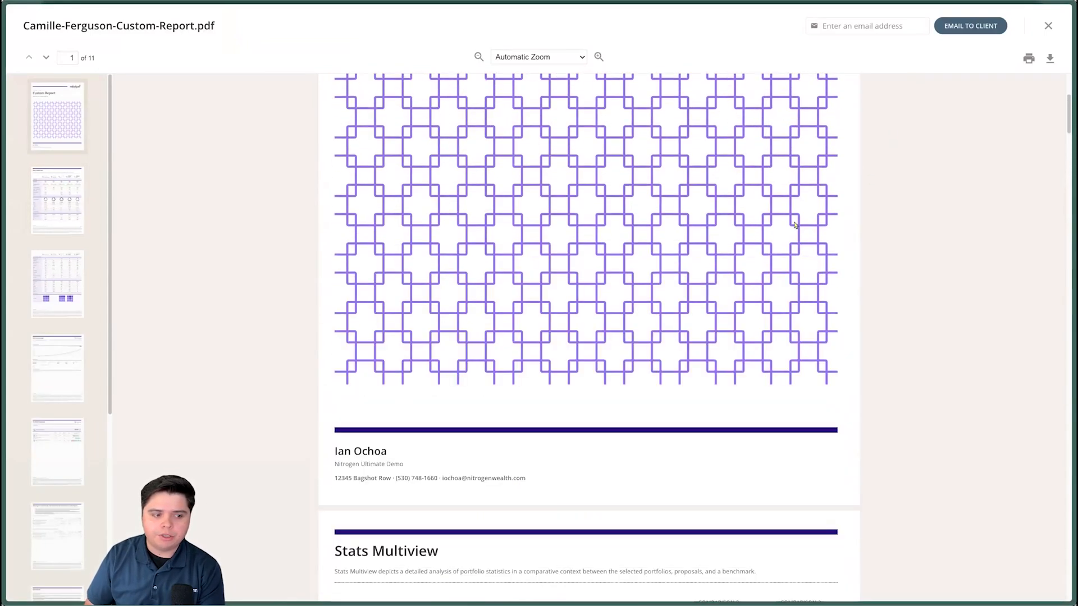
scroll(794, 224, "up", 3)
left_click(851, 30)
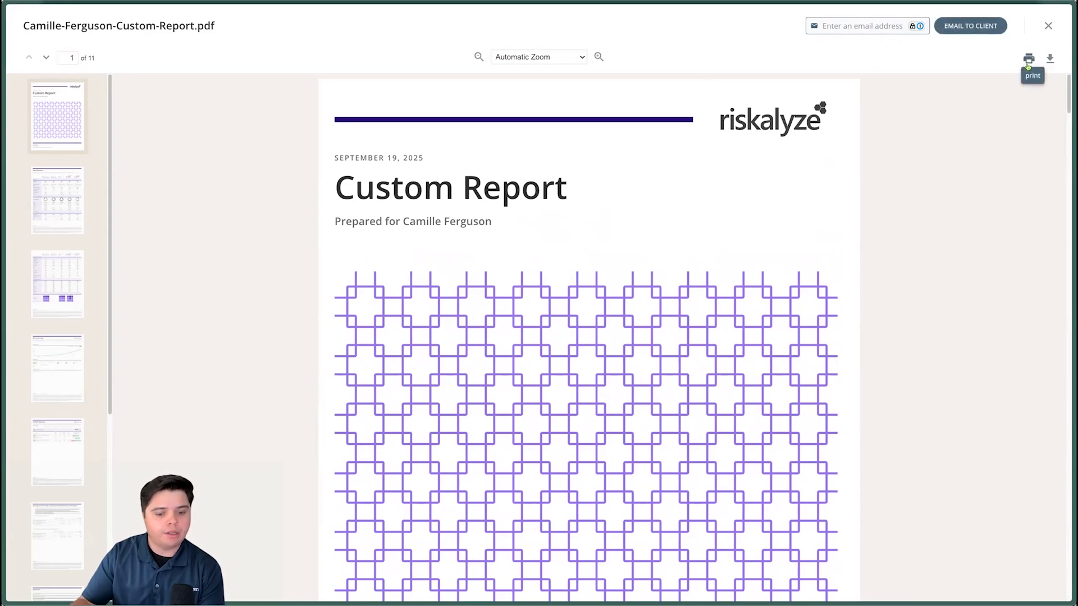
scroll(897, 210, "down", 2)
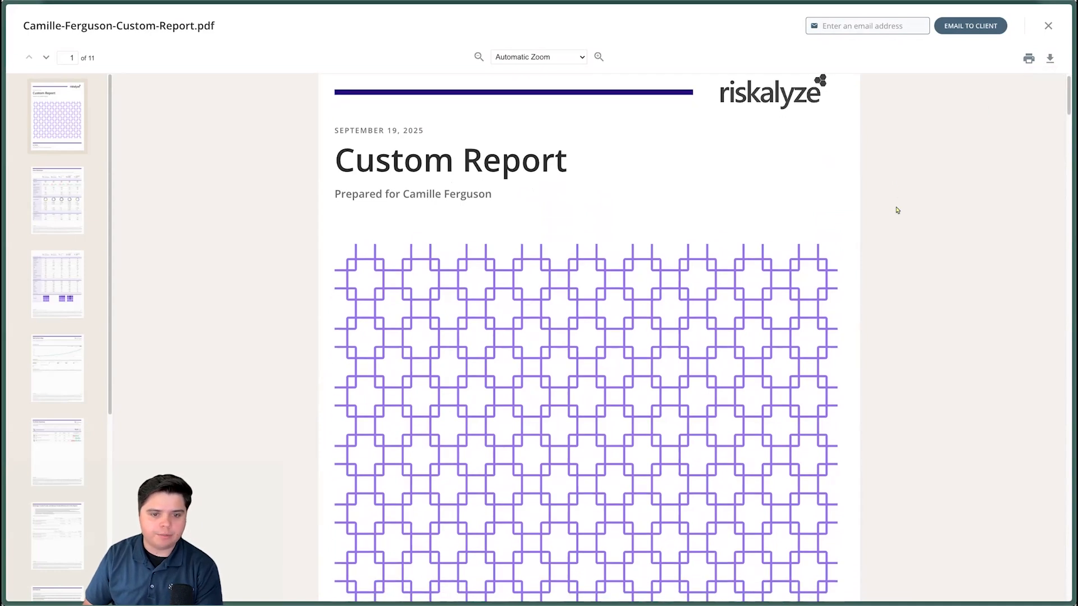